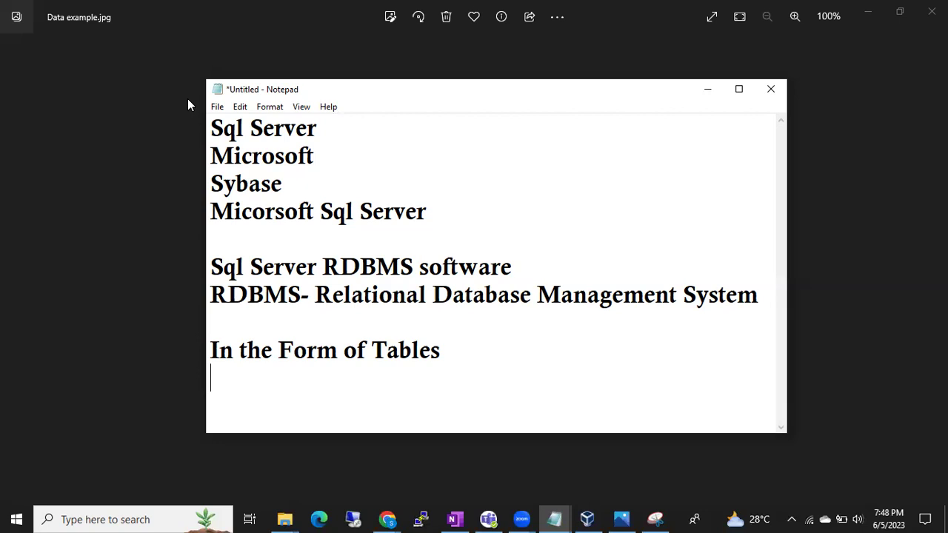
- Open Microsoft Excel with a new blank workbook
{"action": "key", "text": "super+r"}
{"action": "type", "text": "ex"}
{"action": "key", "text": "Down"}
{"action": "key", "text": "Return"}
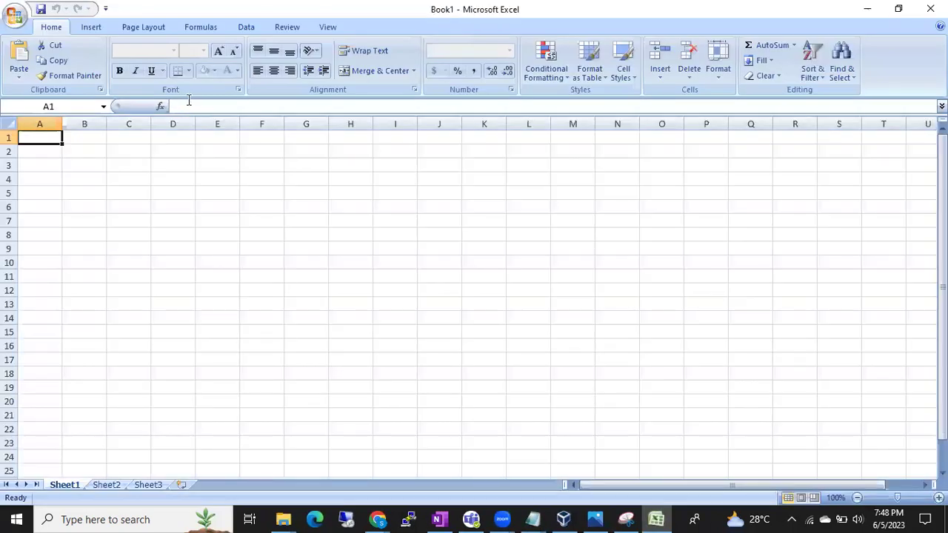
{"action": "type", "text": "Student"}
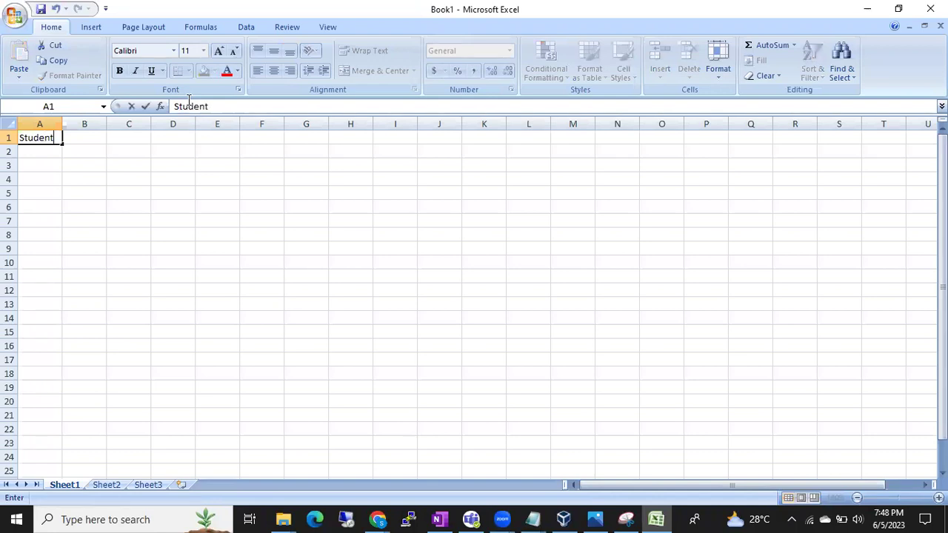
{"action": "left_click", "coordinate": [50, 166]}
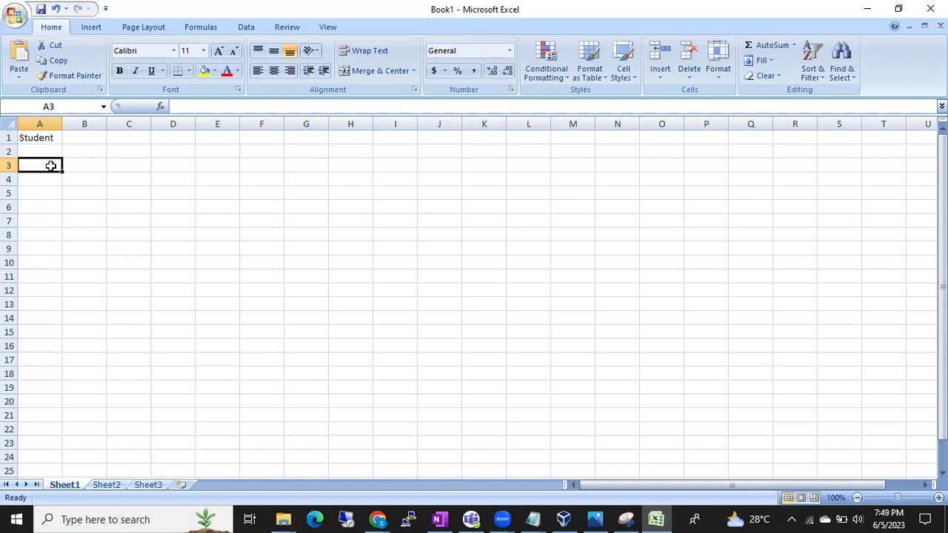
{"action": "left_click", "coordinate": [39, 148]}
- Enter the column headings Sid in cell A1 and Name in cell B1
{"action": "left_click", "coordinate": [37, 141]}
{"action": "type", "text": "Sid"}
{"action": "key", "text": "Tab"}
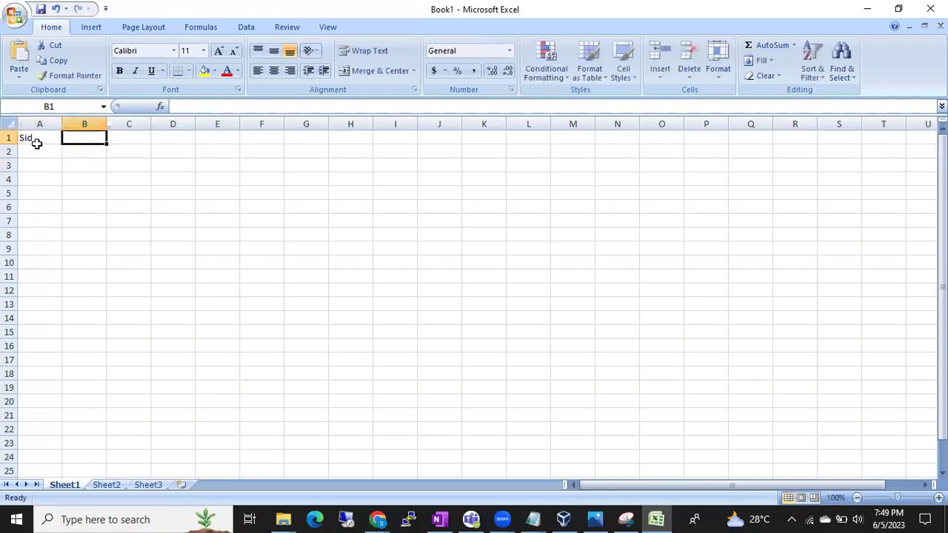
{"action": "type", "text": "Name"}
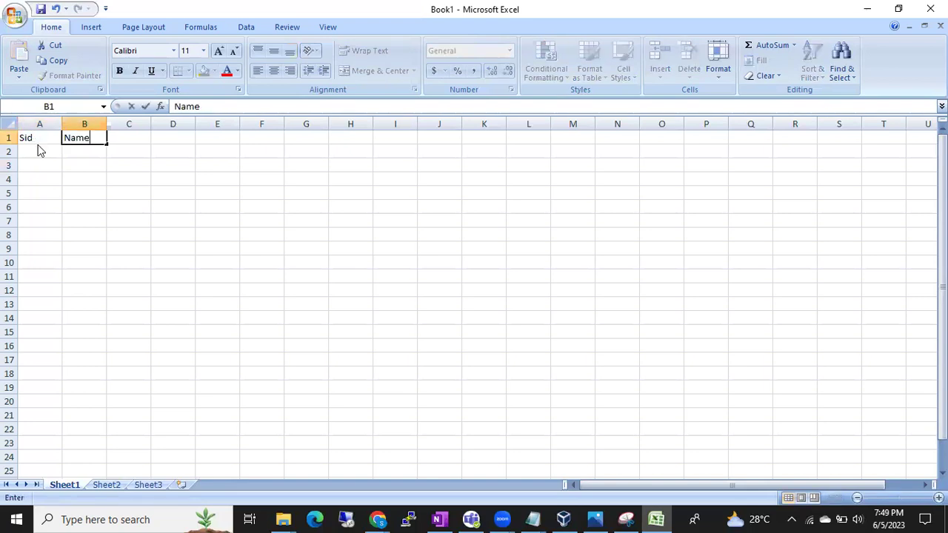
{"action": "key", "text": "Tab"}
- Enter the column headings FirstName in cell C1 and Last Name in cell D1
{"action": "type", "text": "Firant"}
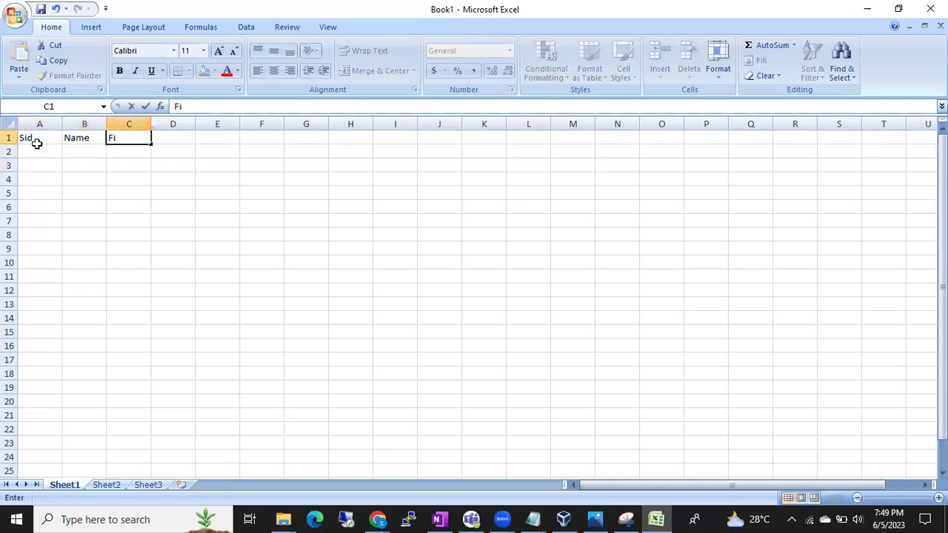
{"action": "key", "text": "BackSpace"}
{"action": "key", "text": "BackSpace"}
{"action": "key", "text": "BackSpace"}
{"action": "type", "text": "stName"}
{"action": "key", "text": "Tab"}
{"action": "type", "text": "L"}
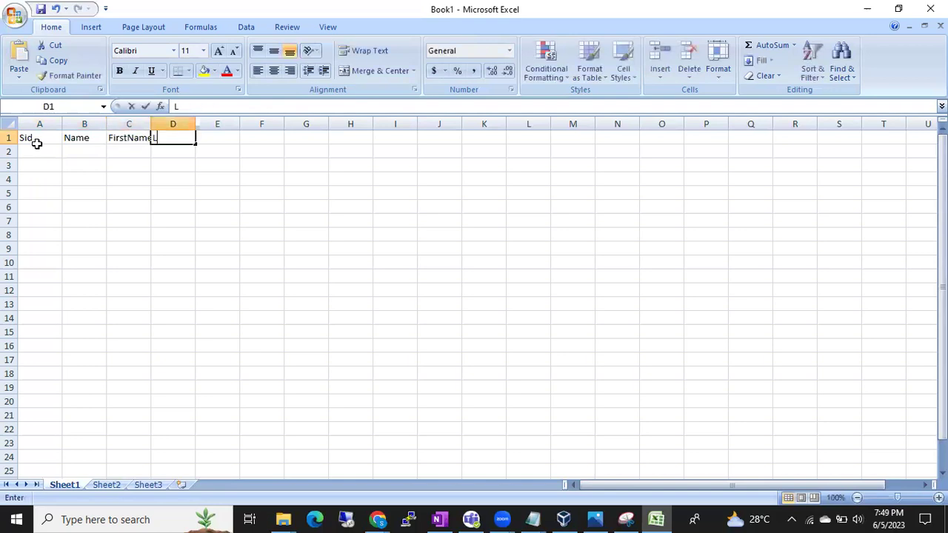
{"action": "type", "text": "ast Name"}
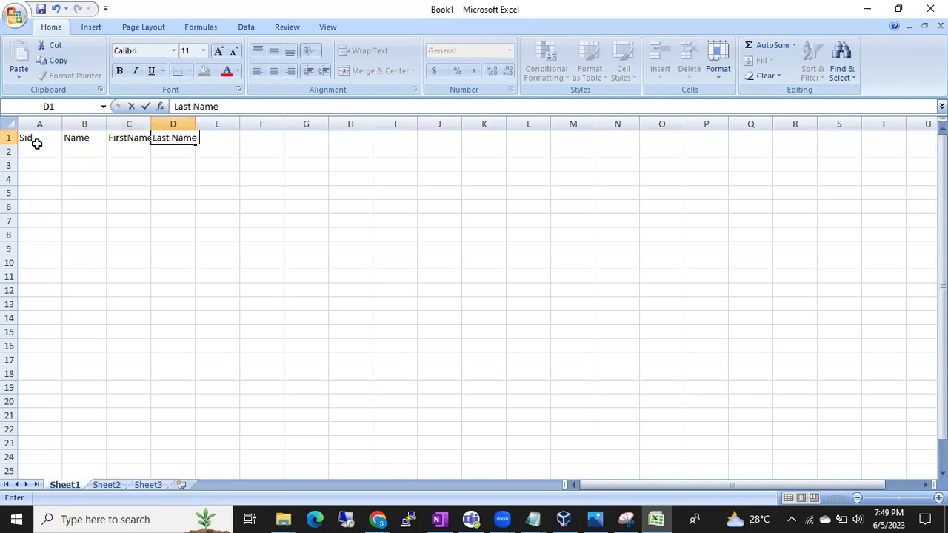
{"action": "key", "text": "Tab"}
- Add the headings Middle name, Age and Gender in cells E1 to G1
{"action": "type", "text": "Middle name"}
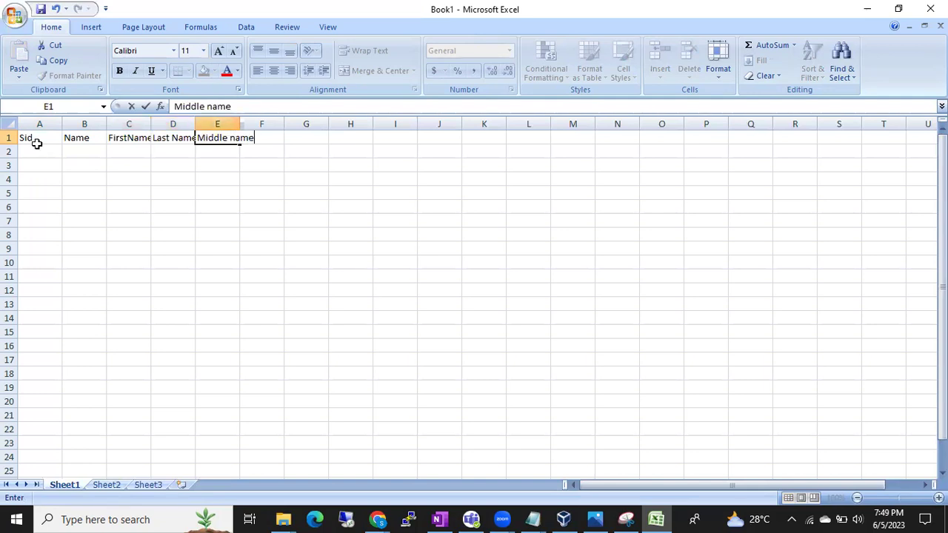
{"action": "key", "text": "Tab"}
{"action": "type", "text": "Age"}
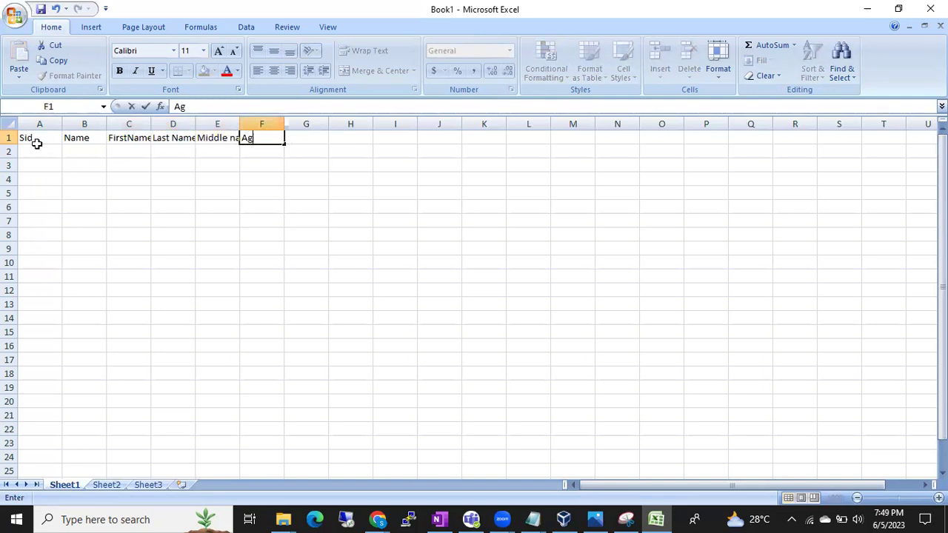
{"action": "key", "text": "Tab"}
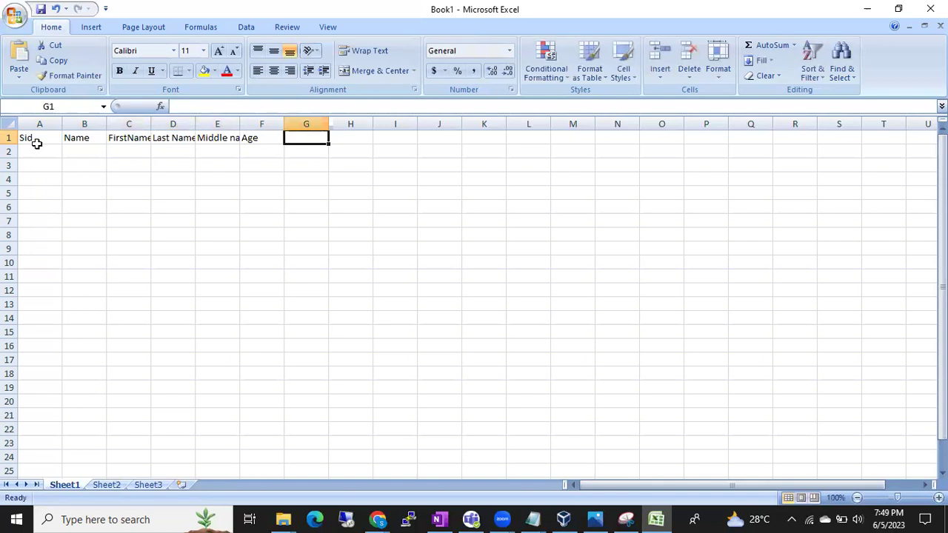
{"action": "type", "text": "G"}
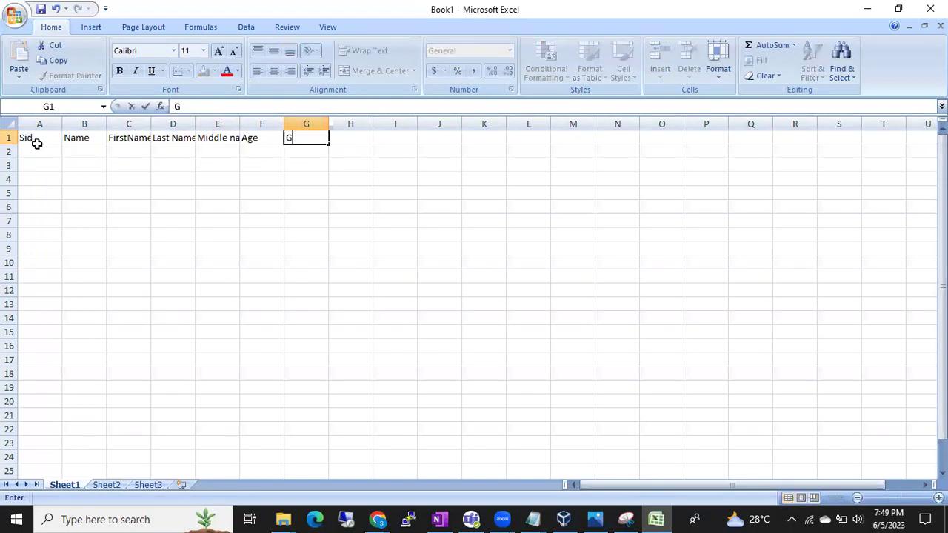
{"action": "type", "text": "ender"}
{"action": "key", "text": "Tab"}
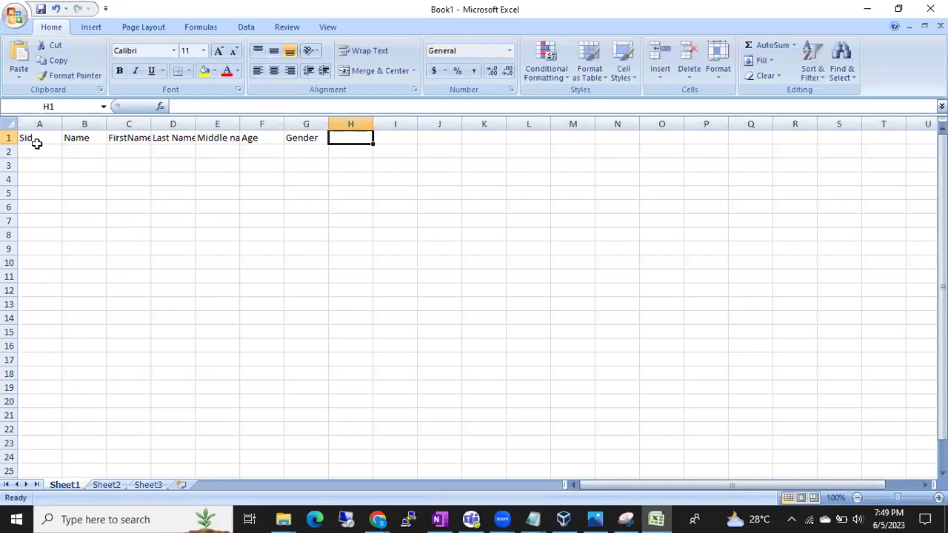
- Add the headings Mail ID, Add, Class and No. in cells H1 to K1
{"action": "type", "text": "Mail ID"}
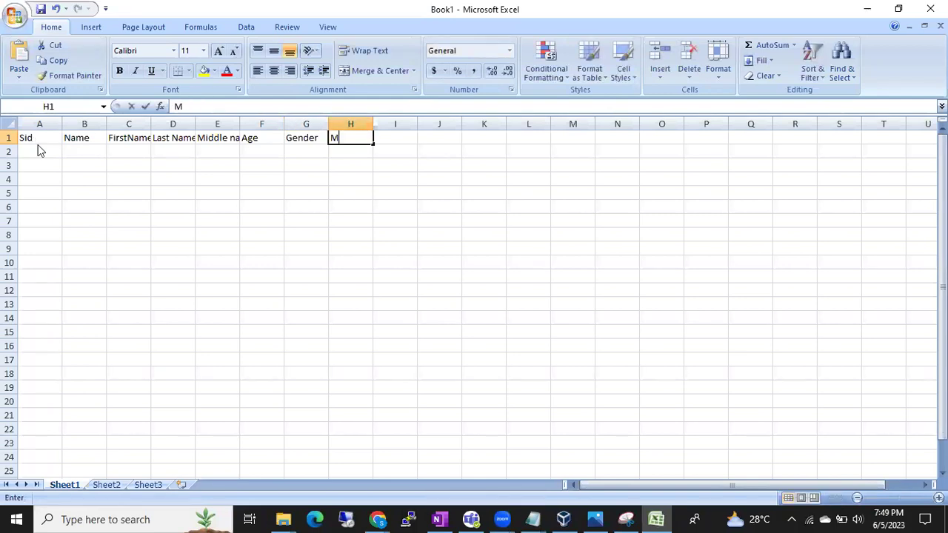
{"action": "key", "text": "Tab"}
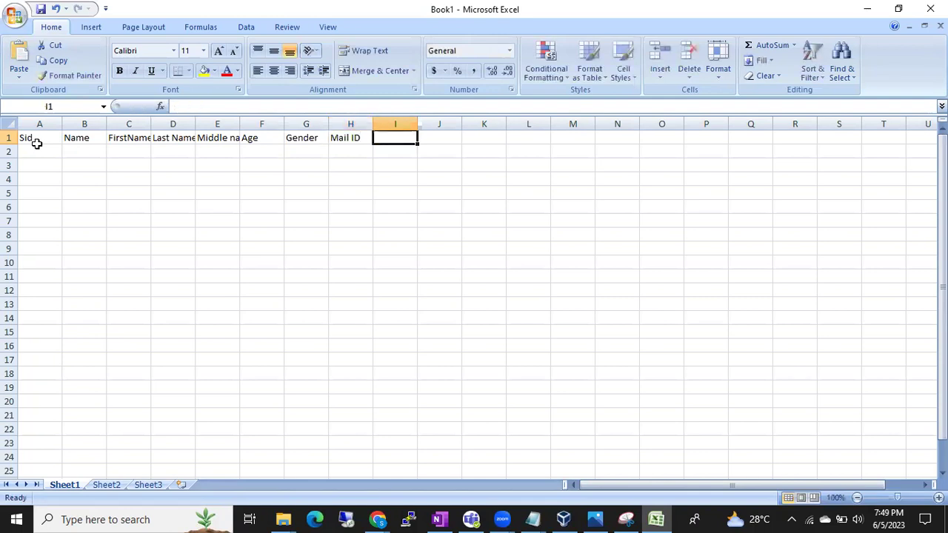
{"action": "type", "text": "Add"}
{"action": "key", "text": "Tab"}
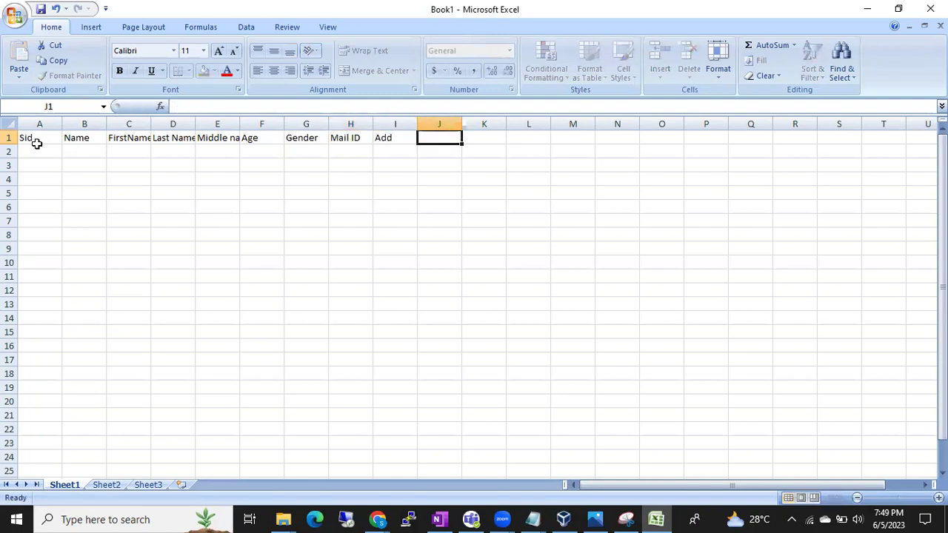
{"action": "type", "text": "Class"}
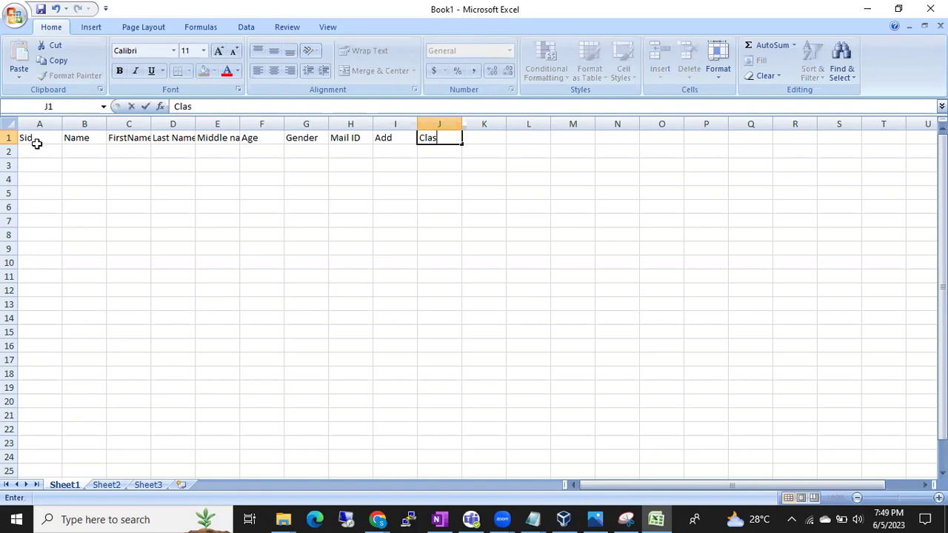
{"action": "key", "text": "Tab"}
{"action": "type", "text": "No."}
{"action": "key", "text": "Tab"}
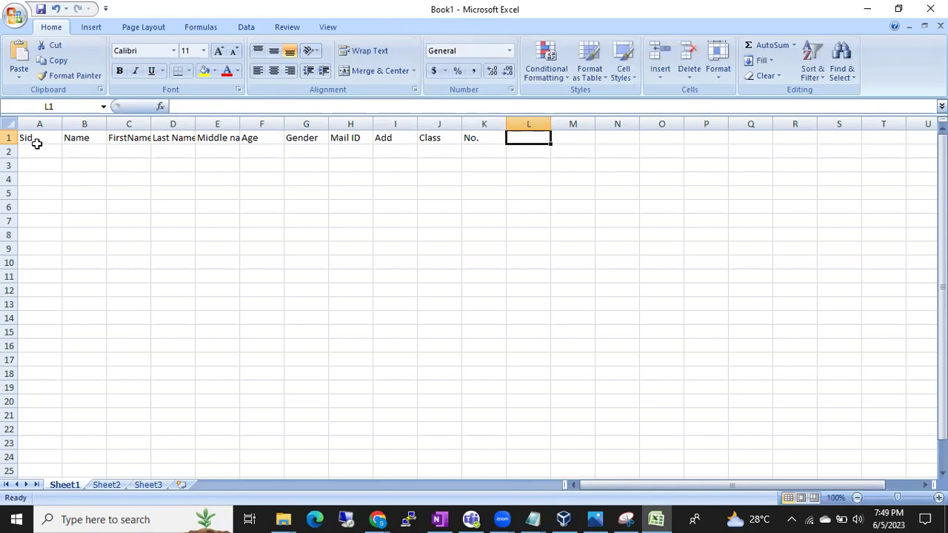
- Add the headings Contact, Marks, % and Attendence in cells L1 to O1
{"action": "type", "text": "Contact"}
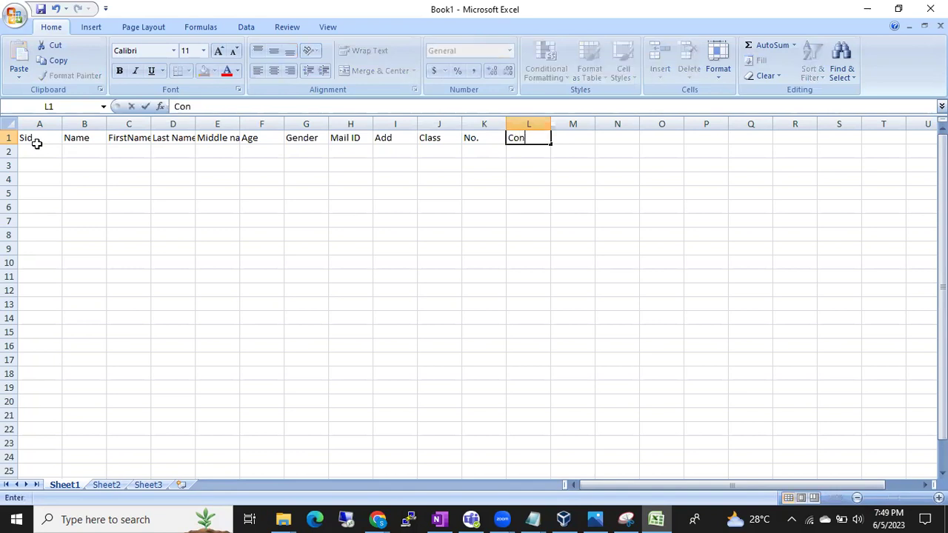
{"action": "key", "text": "Tab"}
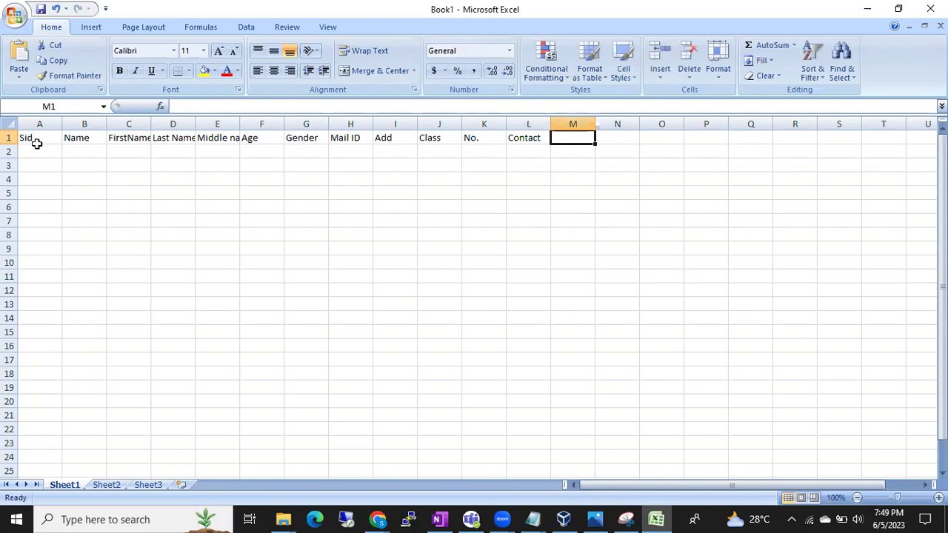
{"action": "type", "text": "Marks"}
{"action": "key", "text": "Tab"}
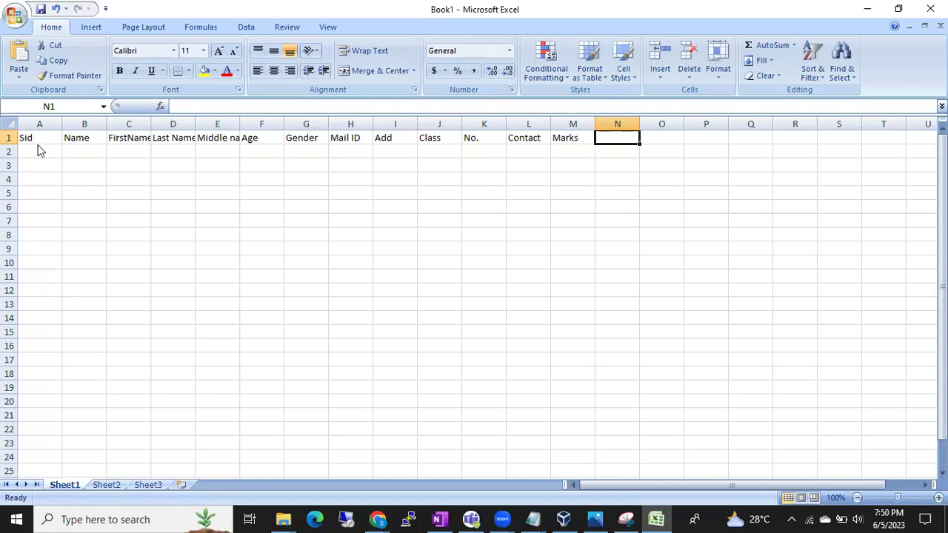
{"action": "type", "text": "%"}
{"action": "key", "text": "Tab"}
{"action": "type", "text": "A"}
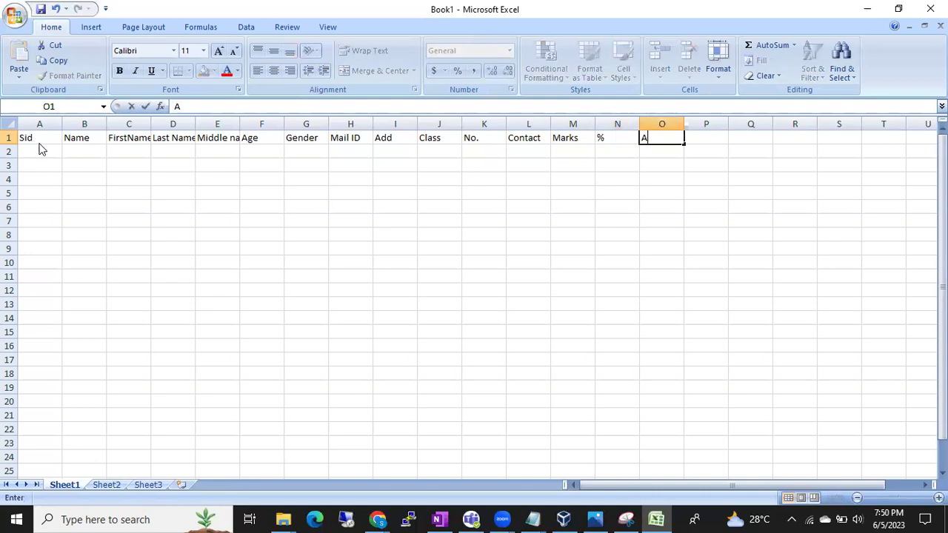
{"action": "type", "text": "ttendence"}
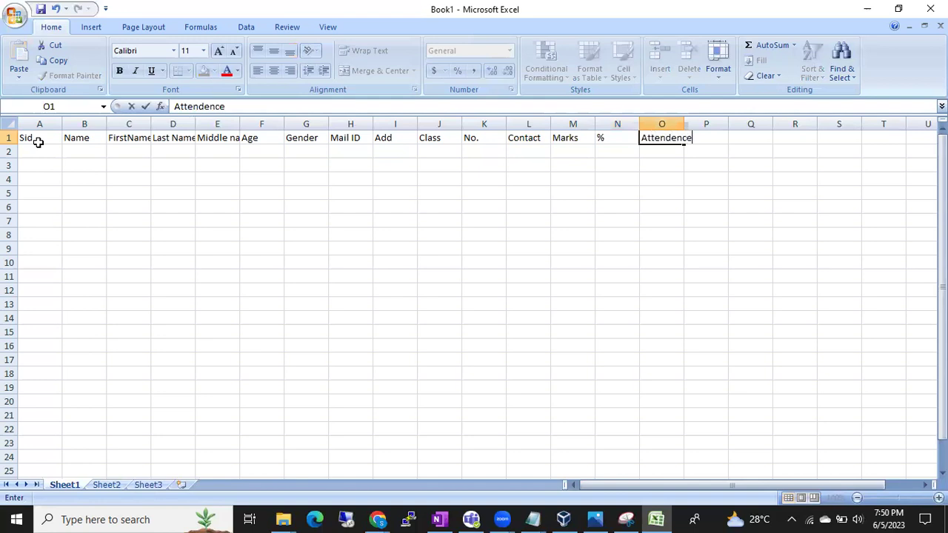
{"action": "key", "text": "Tab"}
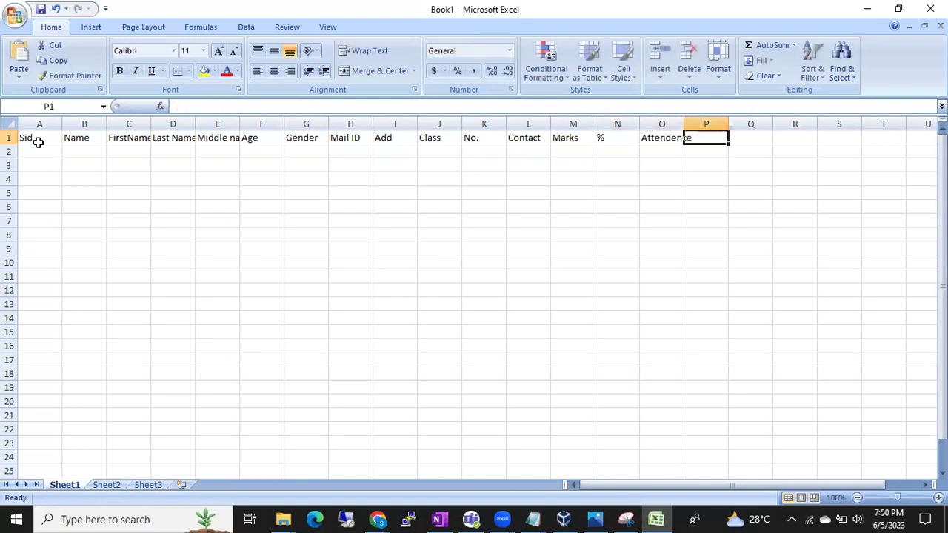
- Auto-fit column O to the Attendence heading and enter the heading Fee in cell P1
{"action": "double_click", "coordinate": [688, 129]}
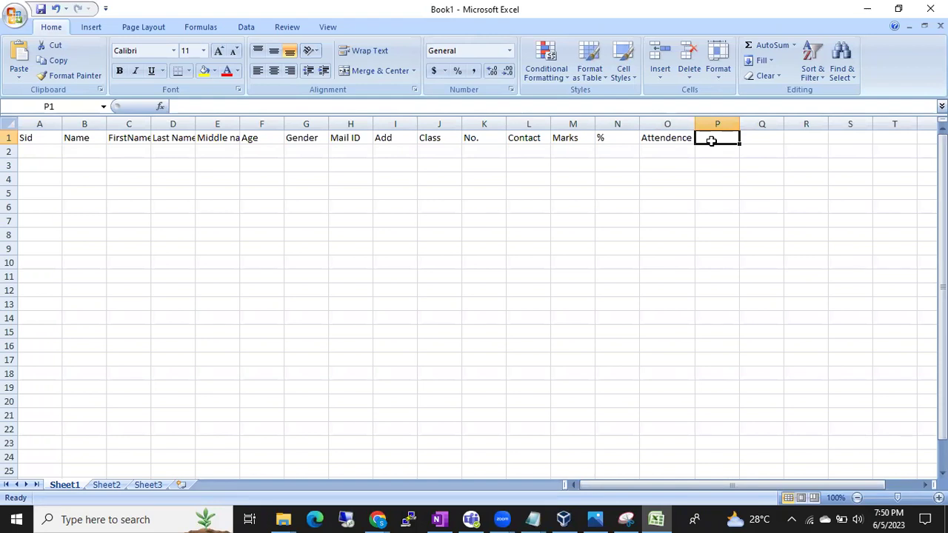
{"action": "type", "text": "Fee"}
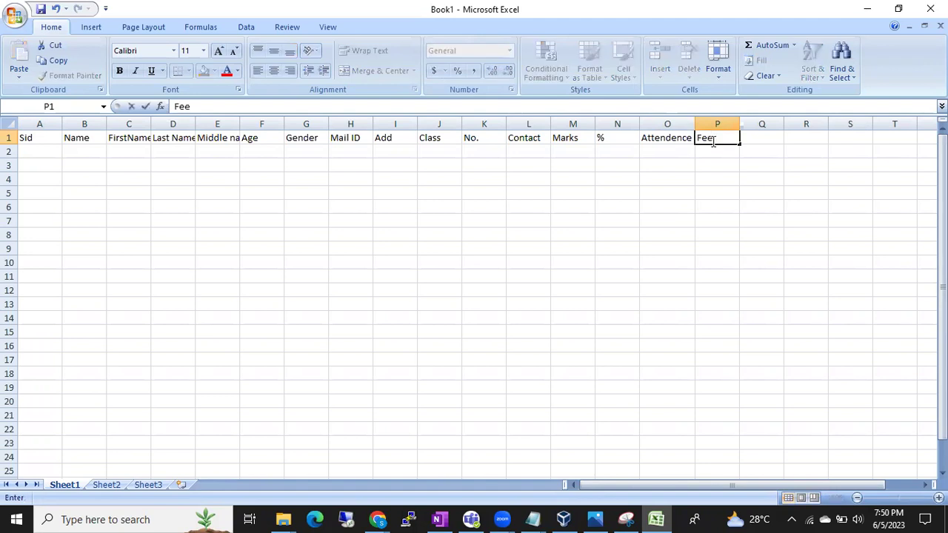
{"action": "left_click", "coordinate": [631, 190]}
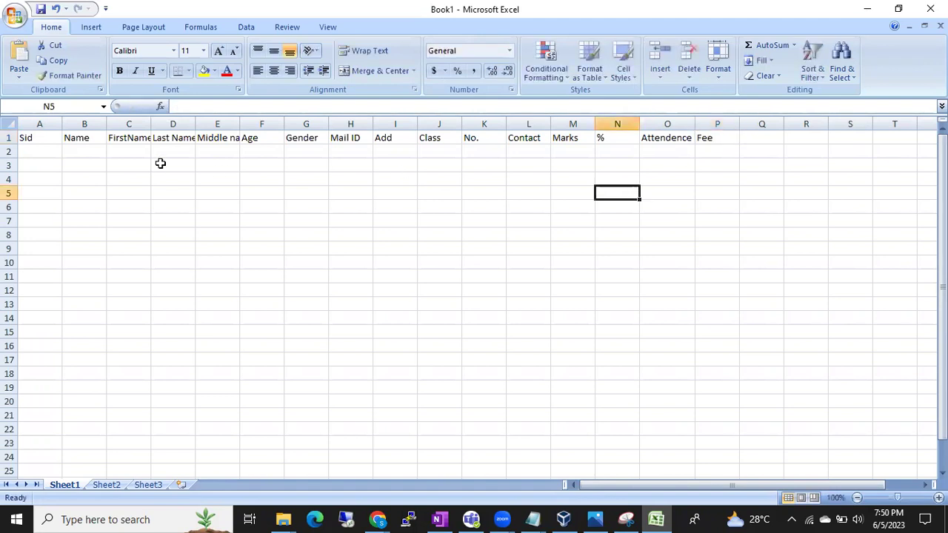
{"action": "left_click", "coordinate": [742, 141]}
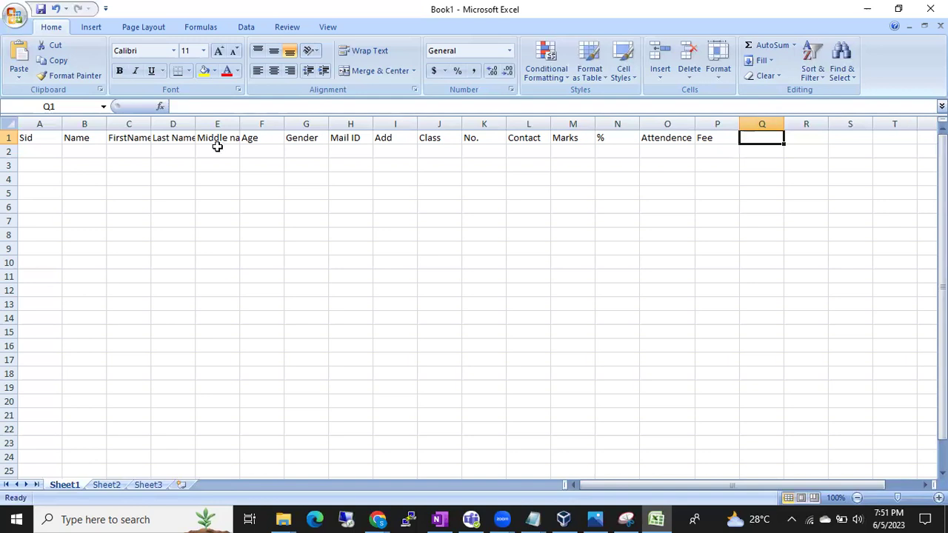
- Select the table area from the Sid heading in A1 across to the Fee column and down to row 16
{"action": "left_click", "coordinate": [26, 138]}
{"action": "key", "text": "shift+Right"}
{"action": "key", "text": "shift+Right"}
{"action": "key", "text": "shift+Right"}
{"action": "key", "text": "shift+Right"}
{"action": "key", "text": "shift+Right"}
{"action": "key", "text": "shift+Right"}
{"action": "key", "text": "shift+Right"}
{"action": "key", "text": "shift+Right"}
{"action": "key", "text": "shift+Right"}
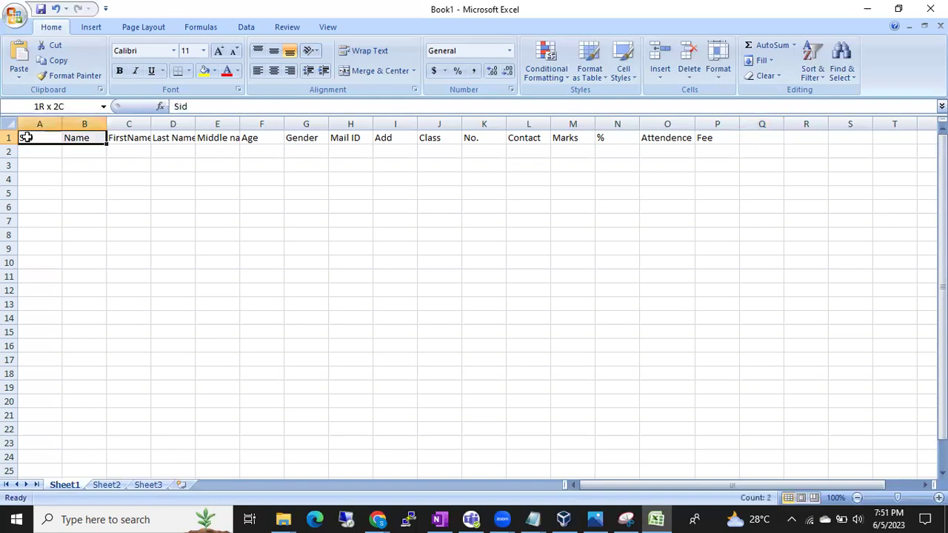
{"action": "key", "text": "shift+Right"}
{"action": "key", "text": "shift+Right"}
{"action": "key", "text": "shift+Right"}
{"action": "key", "text": "shift+Right"}
{"action": "key", "text": "shift+Right"}
{"action": "key", "text": "shift+Right"}
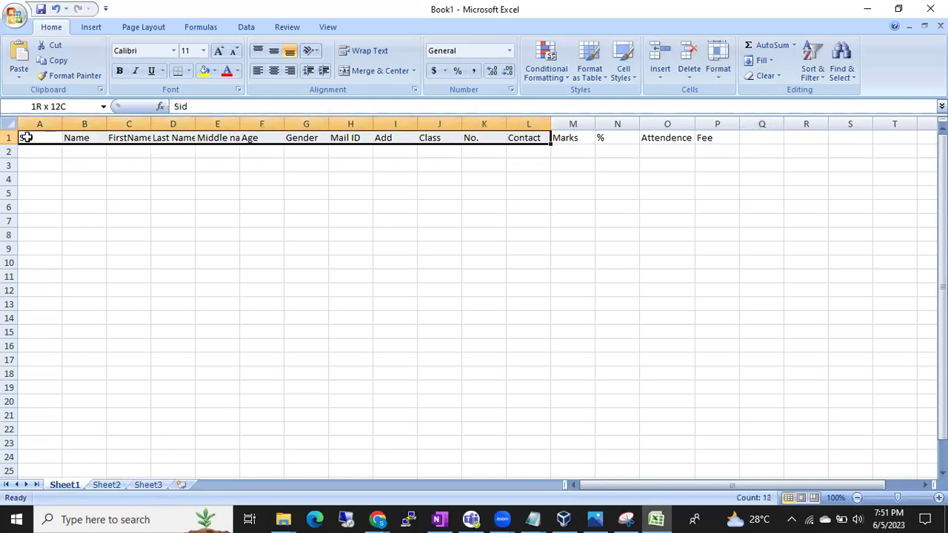
{"action": "key", "text": "shift+Down"}
{"action": "key", "text": "shift+Down"}
{"action": "key", "text": "shift+Down"}
{"action": "key", "text": "shift+Down"}
{"action": "key", "text": "shift+Down"}
{"action": "key", "text": "shift+Down"}
{"action": "key", "text": "shift+Down"}
{"action": "key", "text": "shift+Down"}
{"action": "key", "text": "shift+Down"}
{"action": "key", "text": "shift+Down"}
{"action": "key", "text": "shift+Down"}
{"action": "key", "text": "shift+Down"}
{"action": "key", "text": "shift+Down"}
{"action": "key", "text": "shift+Down"}
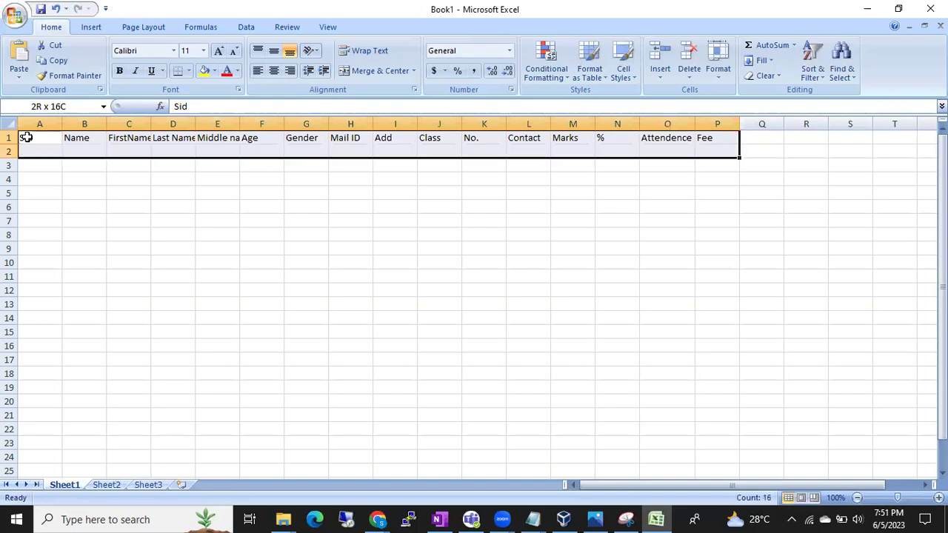
{"action": "key", "text": "shift+Down"}
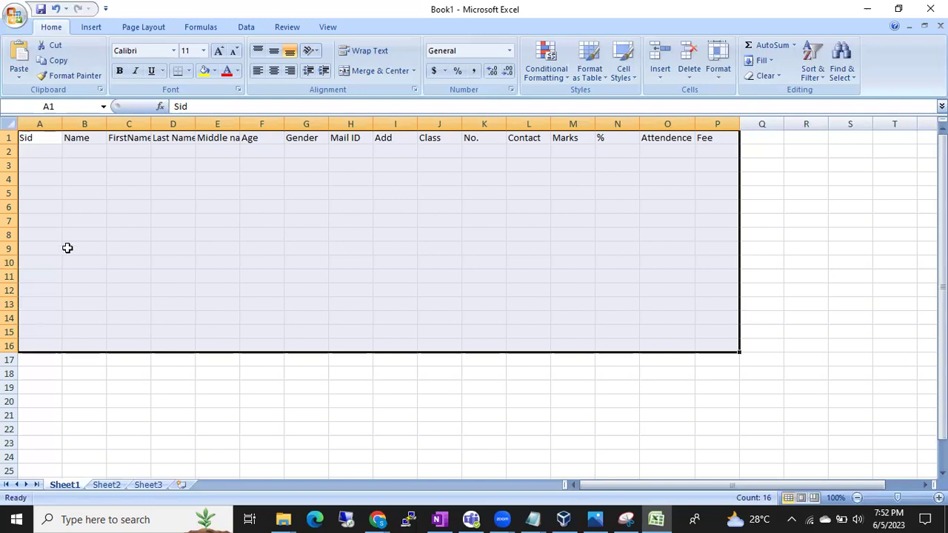
- Switch to the Notepad notes on Sql Server and add "Father of RDBMS- EF CODD" below "In the Form of Tables", leaving a blank line between
{"action": "left_click", "coordinate": [534, 516]}
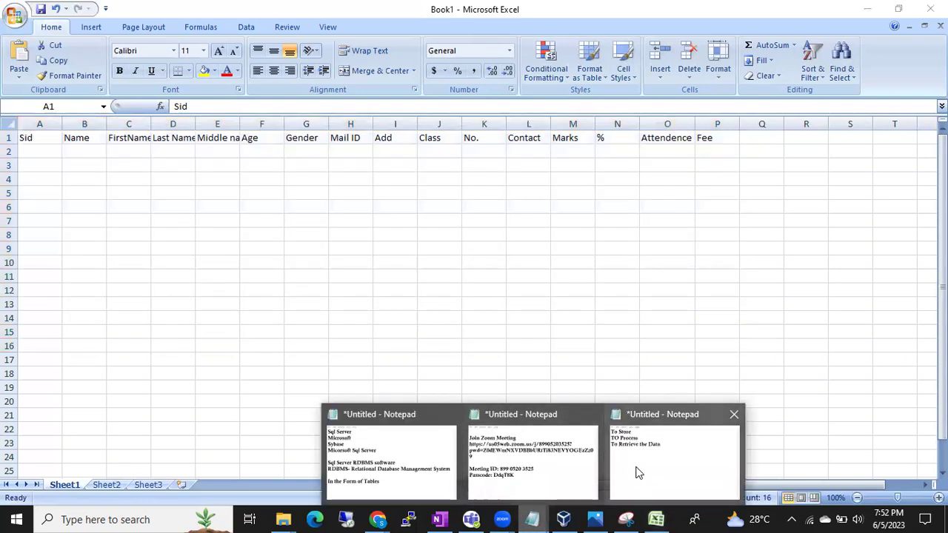
{"action": "left_click", "coordinate": [416, 452]}
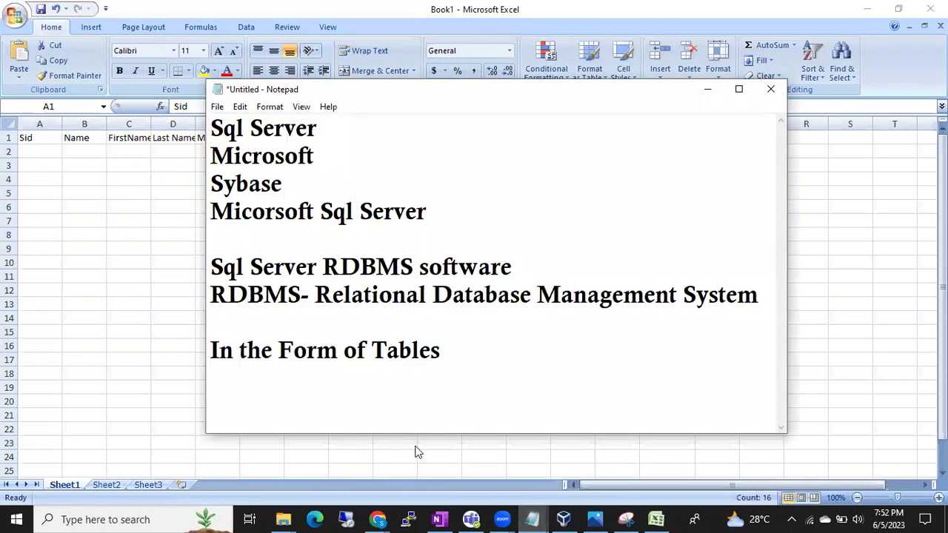
{"action": "key", "text": "Return"}
{"action": "type", "text": "Fatt"}
{"action": "type", "text": "her"}
{"action": "key", "text": "BackSpace"}
{"action": "key", "text": "BackSpace"}
{"action": "key", "text": "BackSpace"}
{"action": "key", "text": "BackSpace"}
{"action": "key", "text": "BackSpace"}
{"action": "type", "text": "hter"}
{"action": "key", "text": "BackSpace"}
{"action": "key", "text": "BackSpace"}
{"action": "key", "text": "BackSpace"}
{"action": "key", "text": "BackSpace"}
{"action": "type", "text": "er of RDBMS- EF CODD"}
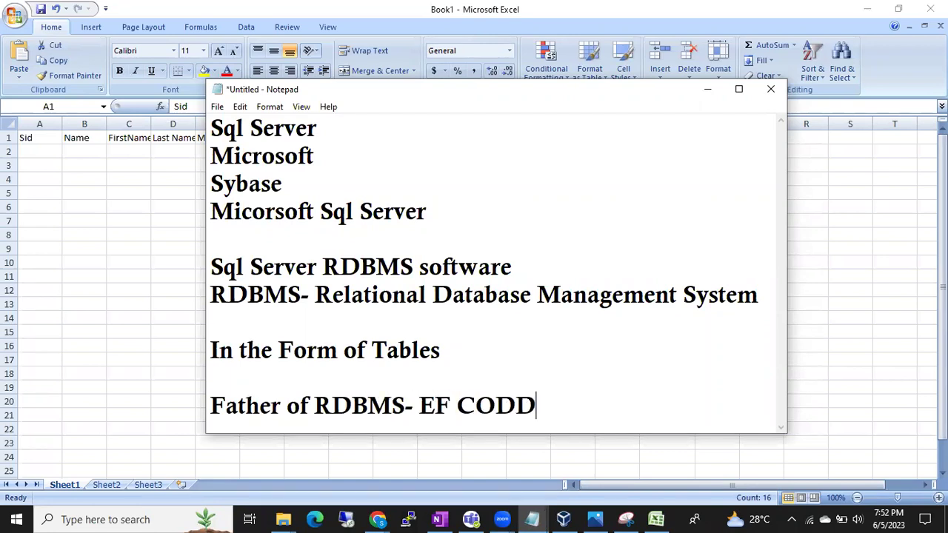
- Add the line "RDBMS" directly below "Father of RDBMS- EF CODD" in the notes
{"action": "key", "text": "Return"}
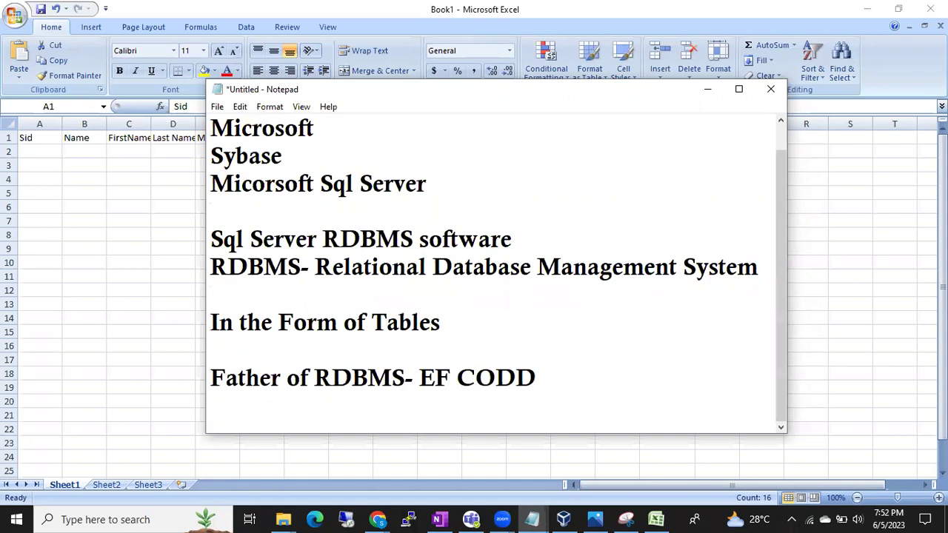
{"action": "type", "text": "RD"}
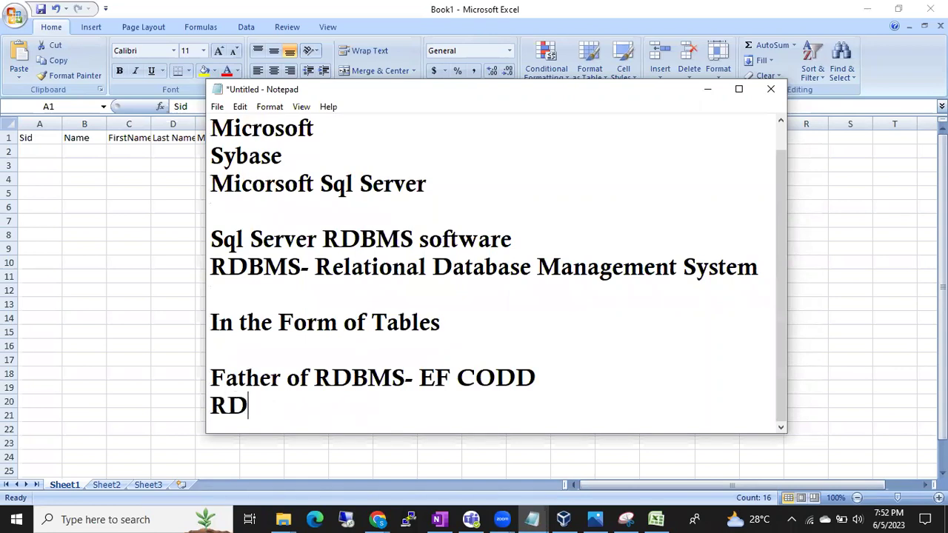
{"action": "type", "text": "BMS"}
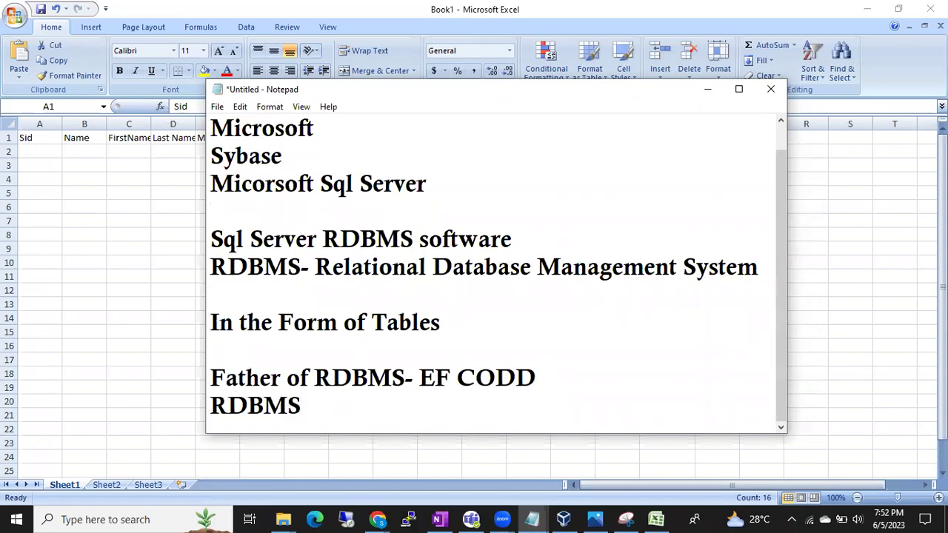
- Highlight DBMS and the letter R separately in the last note line, consulting the Excel student table in between
{"action": "left_click_drag", "start_coordinate": [227, 405], "coordinate": [312, 400]}
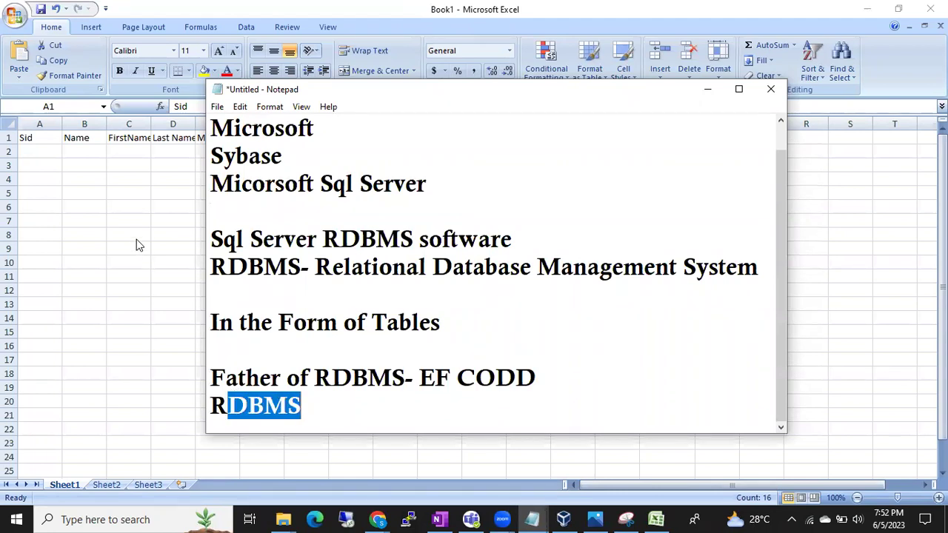
{"action": "key", "text": "alt+Tab"}
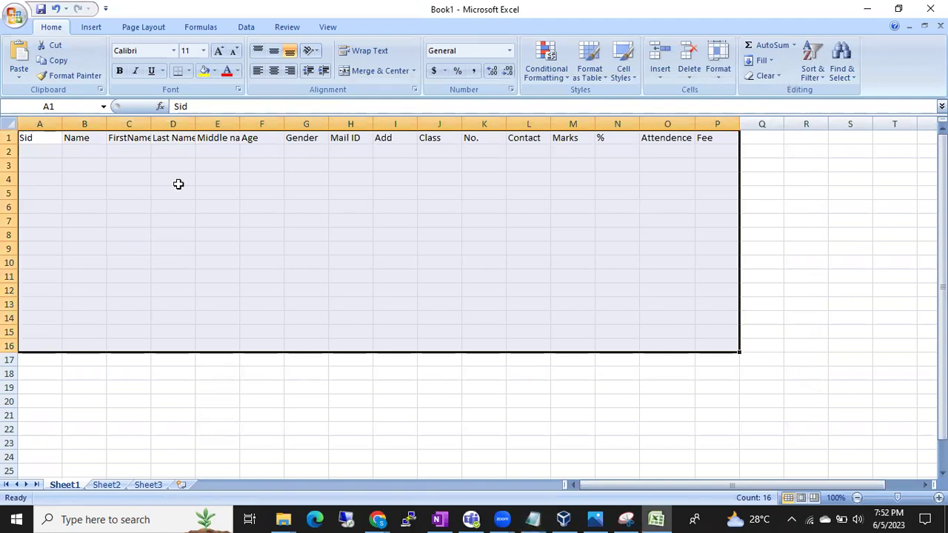
{"action": "key", "text": "alt+Tab"}
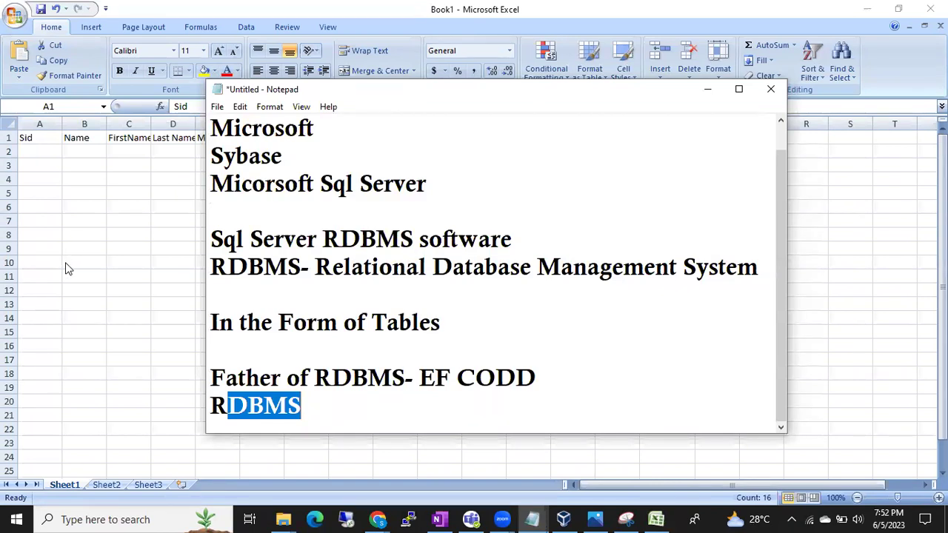
{"action": "key", "text": "Left"}
{"action": "key", "text": "shift+Left"}
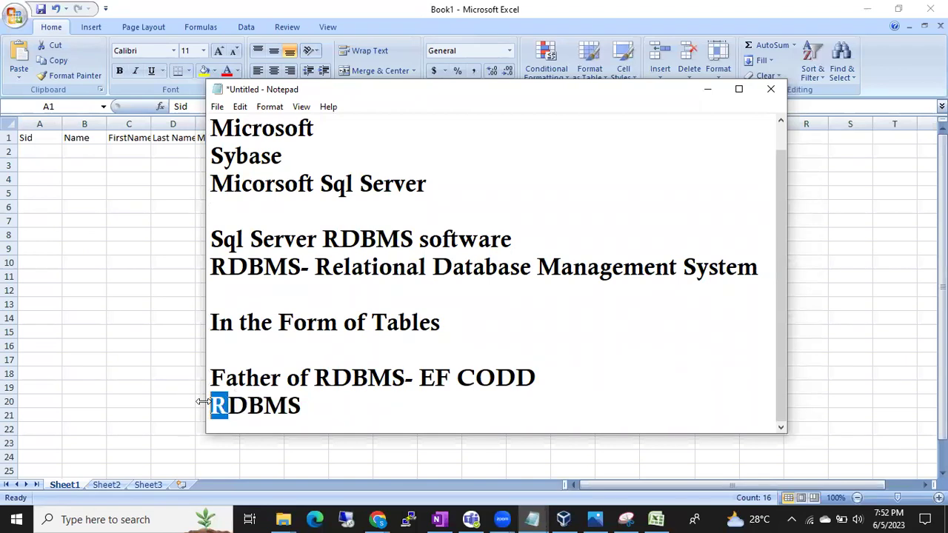
{"action": "left_click", "coordinate": [319, 407]}
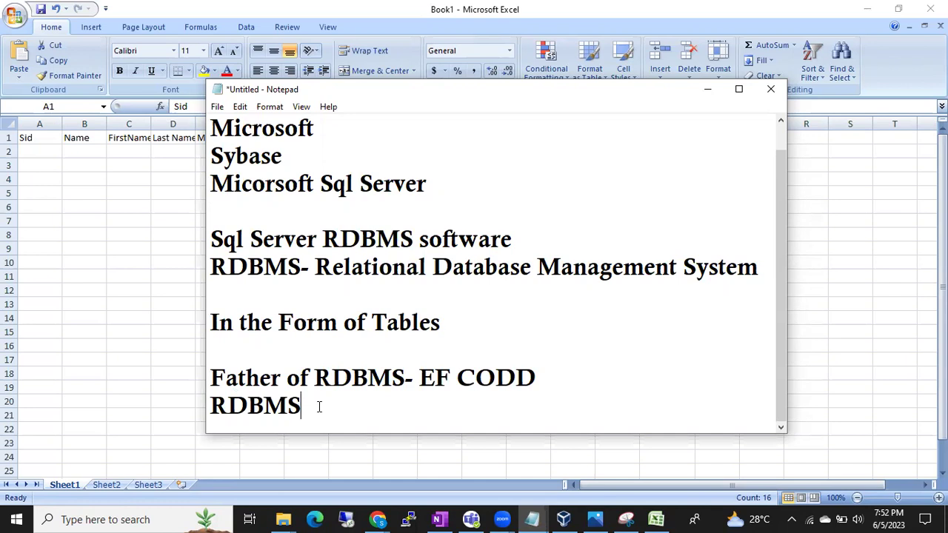
- Switch to Excel and move the block A1:F8, with the headings Sid through Age, so that it starts at A12
{"action": "key", "text": "alt+Tab"}
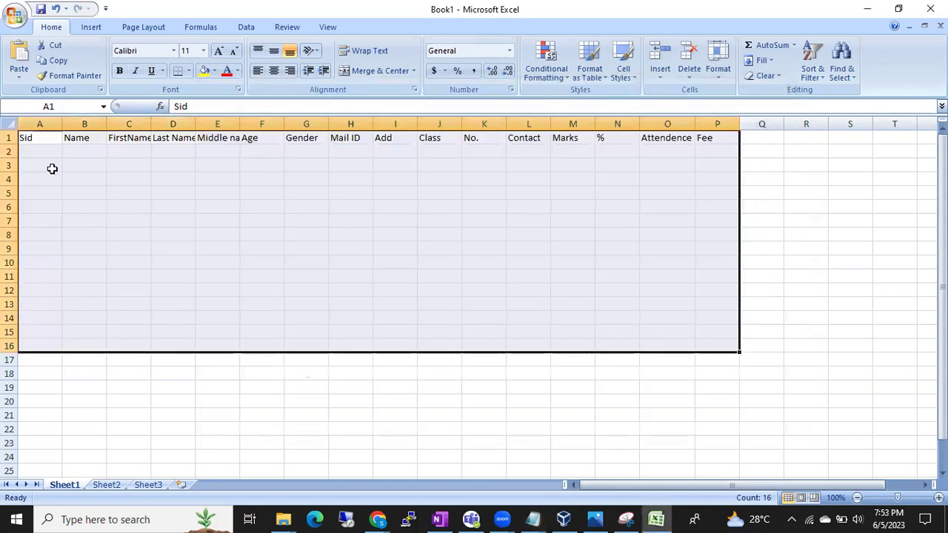
{"action": "left_click", "coordinate": [32, 135]}
{"action": "key", "text": "shift+Right"}
{"action": "key", "text": "shift+Right"}
{"action": "key", "text": "shift+Right"}
{"action": "key", "text": "shift+Right"}
{"action": "key", "text": "shift+Right"}
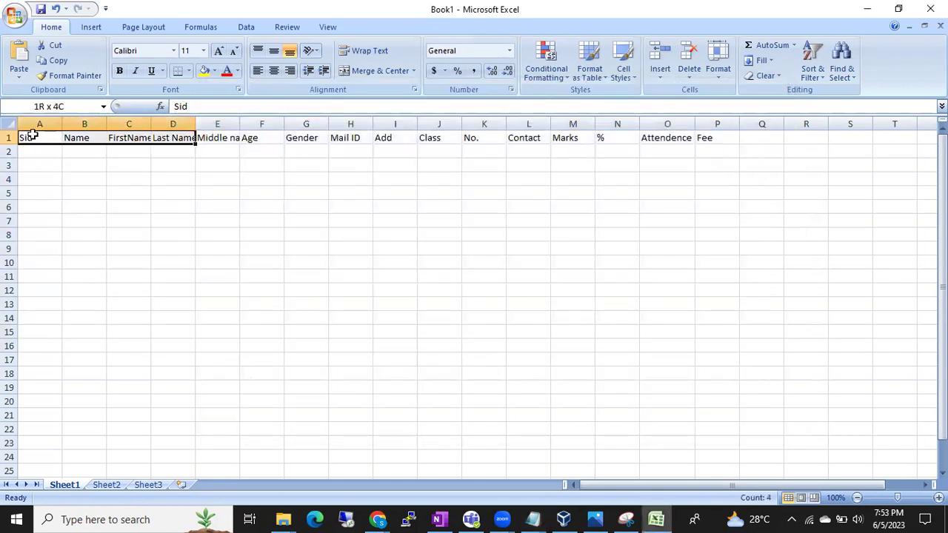
{"action": "key", "text": "shift+Down"}
{"action": "key", "text": "shift+Down"}
{"action": "key", "text": "shift+Down"}
{"action": "key", "text": "shift+Down"}
{"action": "key", "text": "shift+Down"}
{"action": "key", "text": "shift+Down"}
{"action": "key", "text": "shift+Down"}
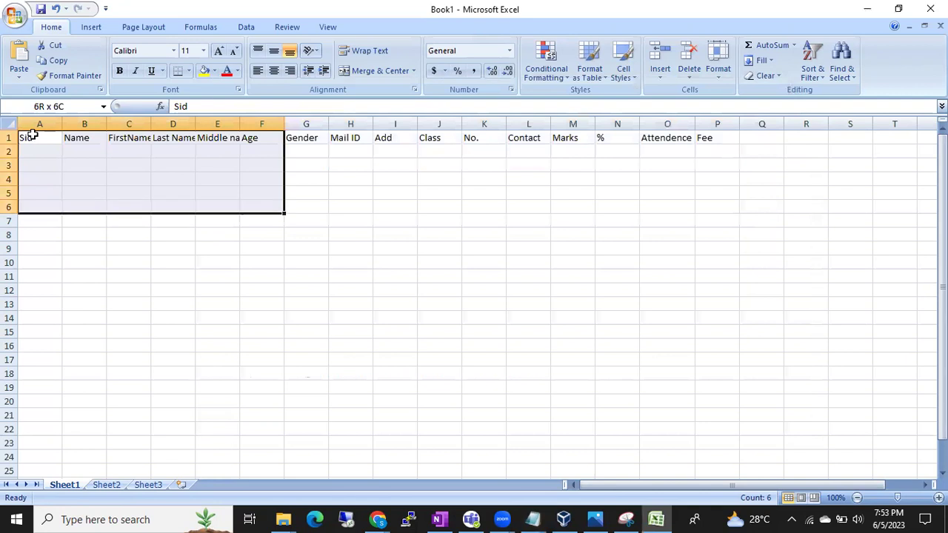
{"action": "key", "text": "ctrl+c"}
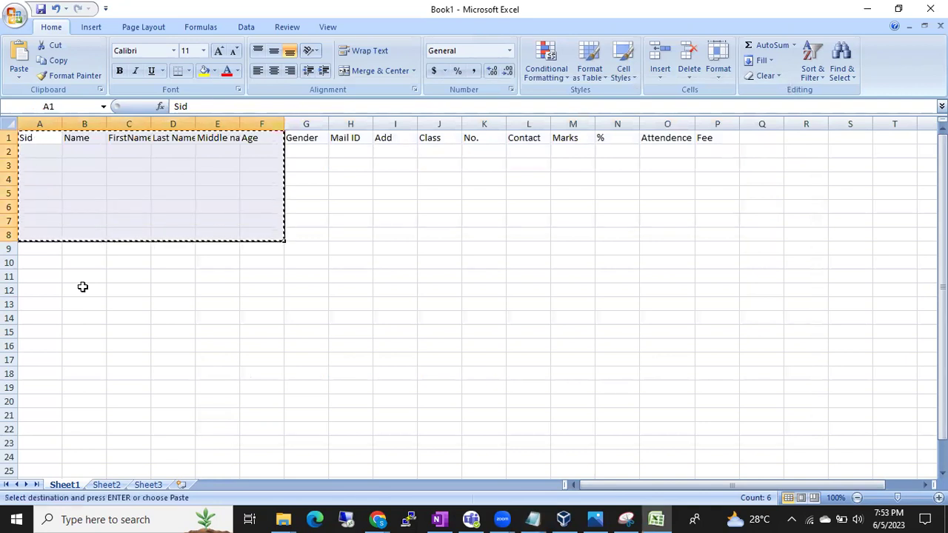
{"action": "left_click", "coordinate": [46, 288]}
{"action": "key", "text": "ctrl+v"}
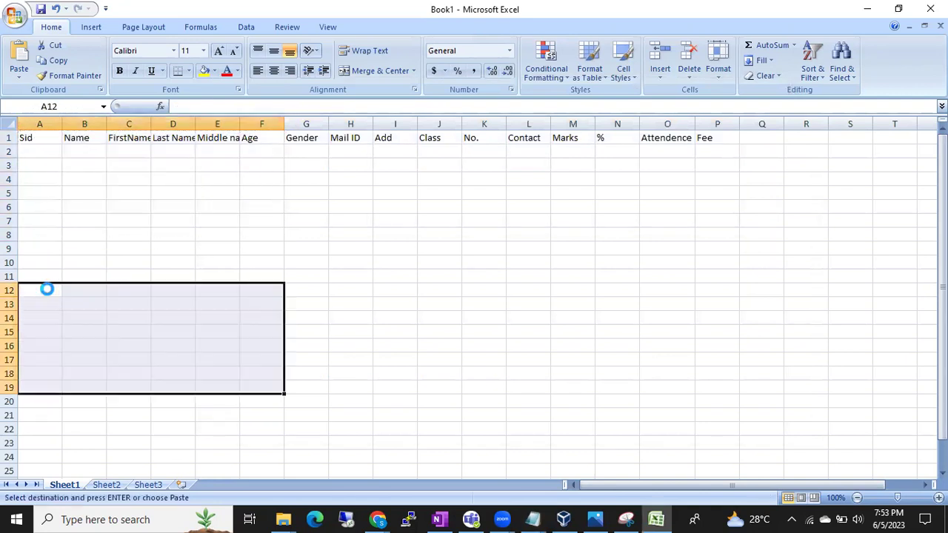
- Move the headings Gender through Contact from G1:L1 to row 12 starting at H12, leaving one blank column after Age
{"action": "left_click", "coordinate": [318, 134]}
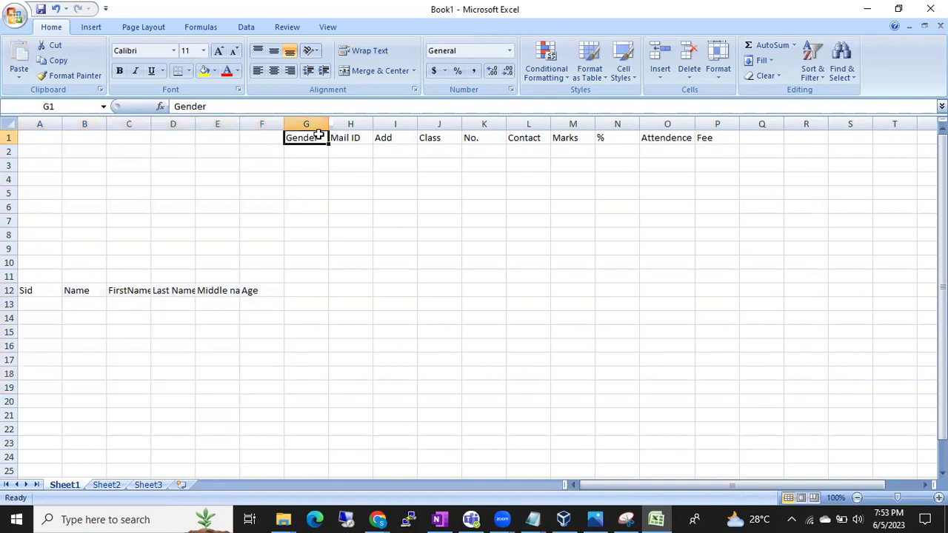
{"action": "key", "text": "shift+Right"}
{"action": "key", "text": "shift+Right"}
{"action": "key", "text": "shift+Right"}
{"action": "key", "text": "shift+Right"}
{"action": "key", "text": "shift+Right"}
{"action": "key", "text": "ctrl+c"}
{"action": "left_click", "coordinate": [353, 293]}
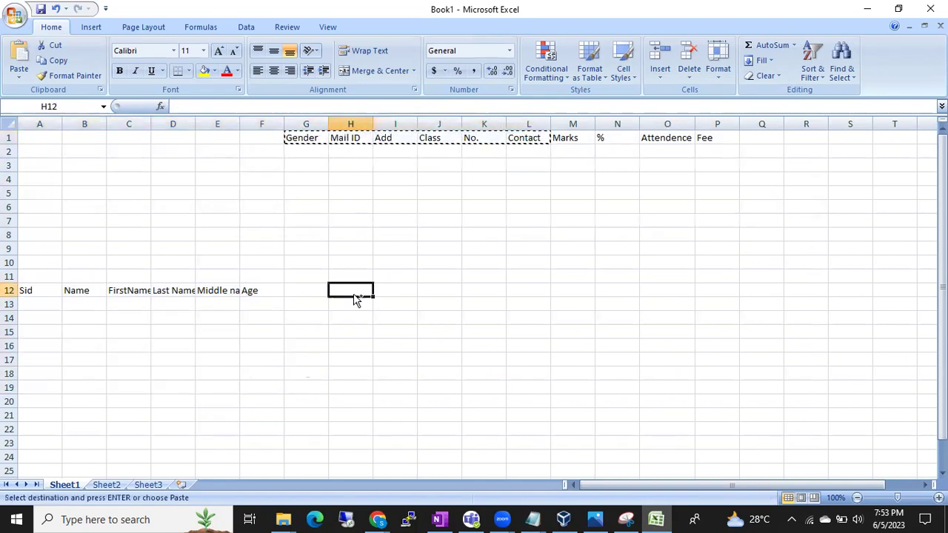
{"action": "key", "text": "ctrl+v"}
- Move the headings Marks, %, Attendence and Fee from M1:P1 to row 12 starting at O12
{"action": "left_click", "coordinate": [578, 138]}
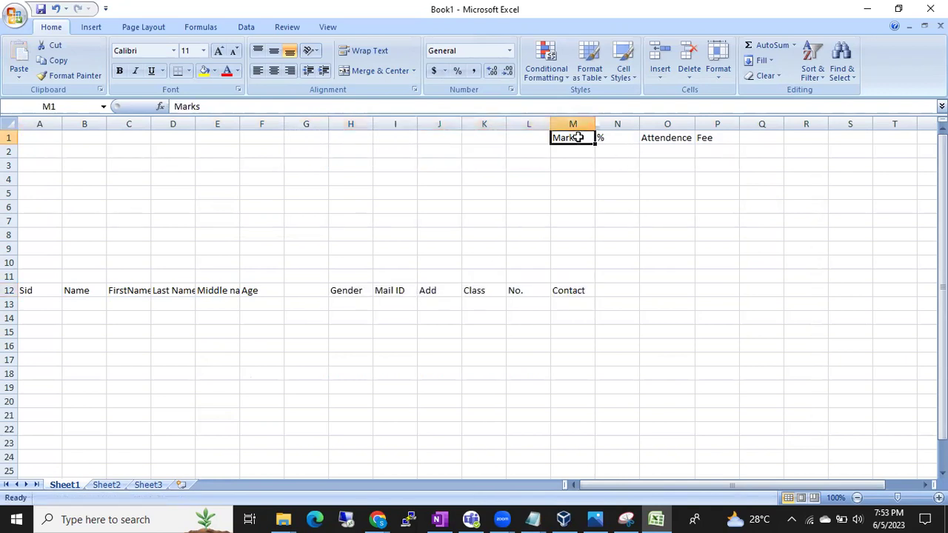
{"action": "key", "text": "shift+Right"}
{"action": "key", "text": "shift+Right"}
{"action": "key", "text": "shift+Right"}
{"action": "key", "text": "ctrl+x"}
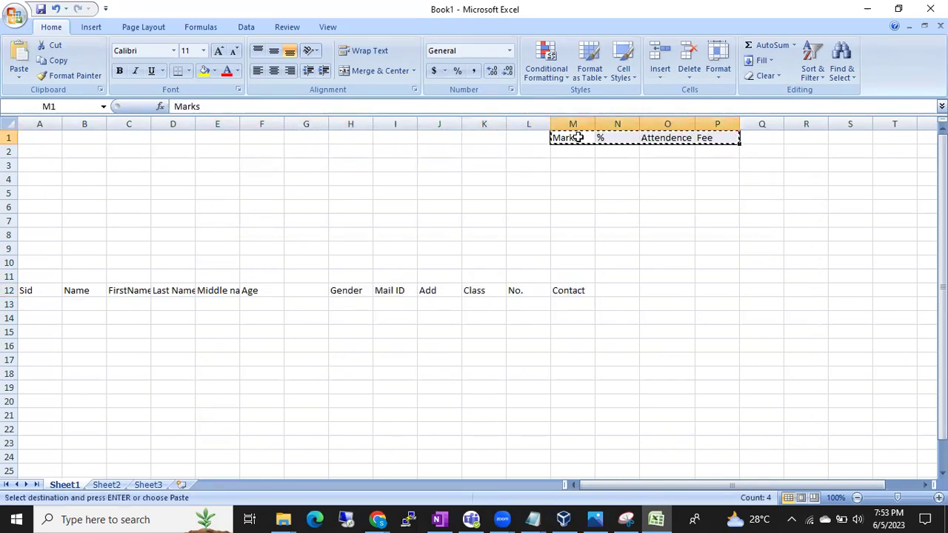
{"action": "left_click", "coordinate": [683, 288]}
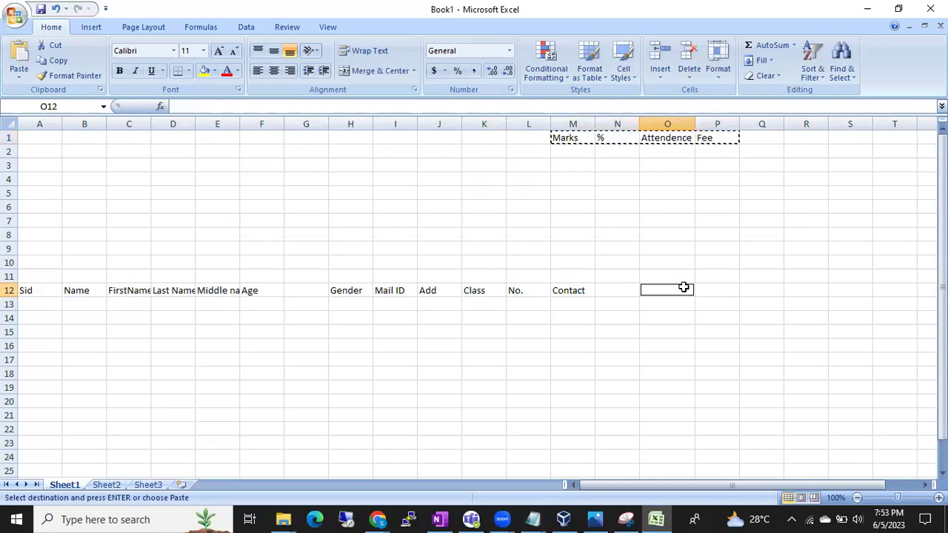
{"action": "left_click", "coordinate": [575, 137]}
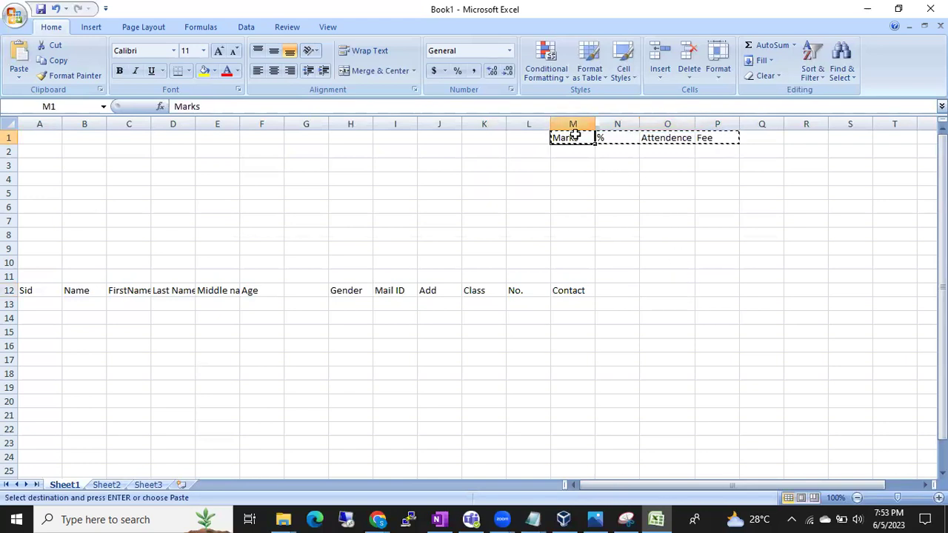
{"action": "key", "text": "shift+Right"}
{"action": "key", "text": "shift+Right"}
{"action": "key", "text": "shift+Right"}
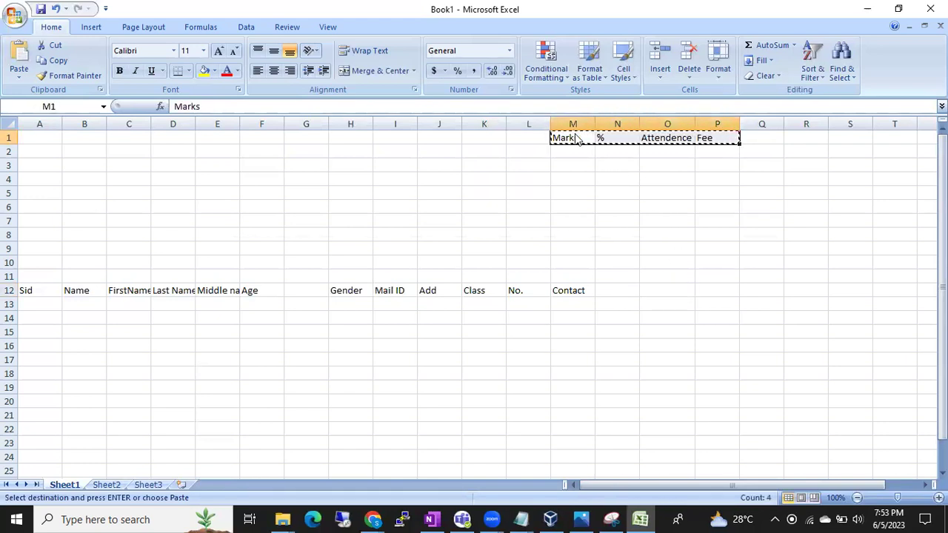
{"action": "left_click", "coordinate": [671, 289]}
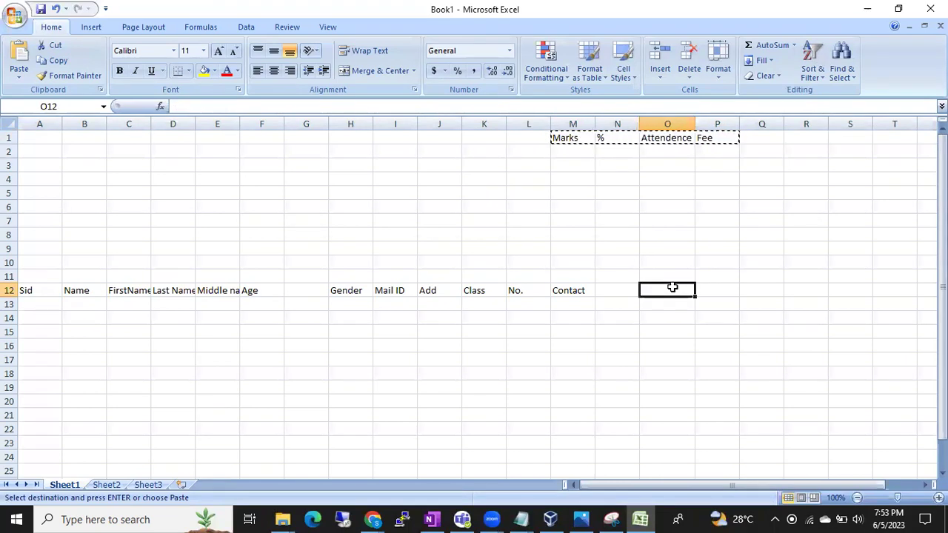
{"action": "key", "text": "Return"}
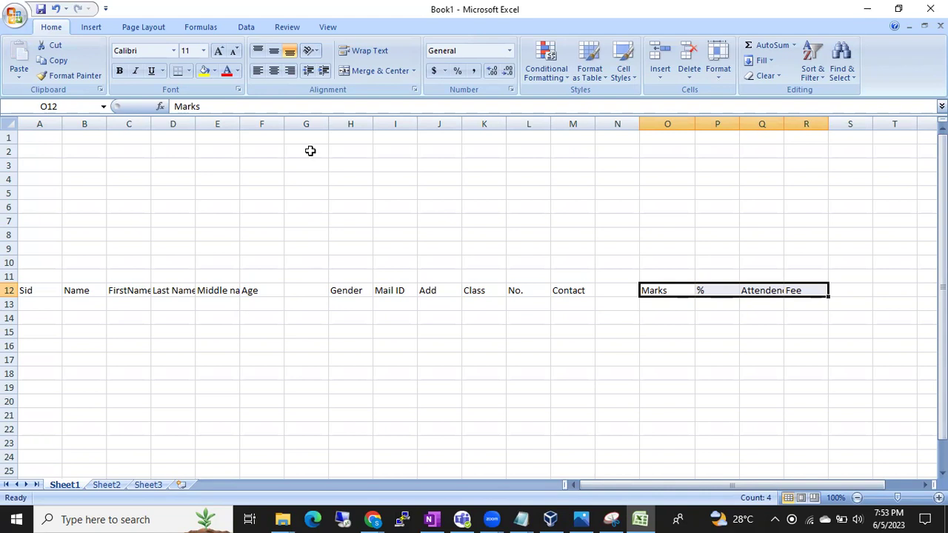
- Insert a blank column at column G and enter the heading SID in H12, just before Gender
{"action": "left_click", "coordinate": [304, 120]}
{"action": "right_click", "coordinate": [305, 122]}
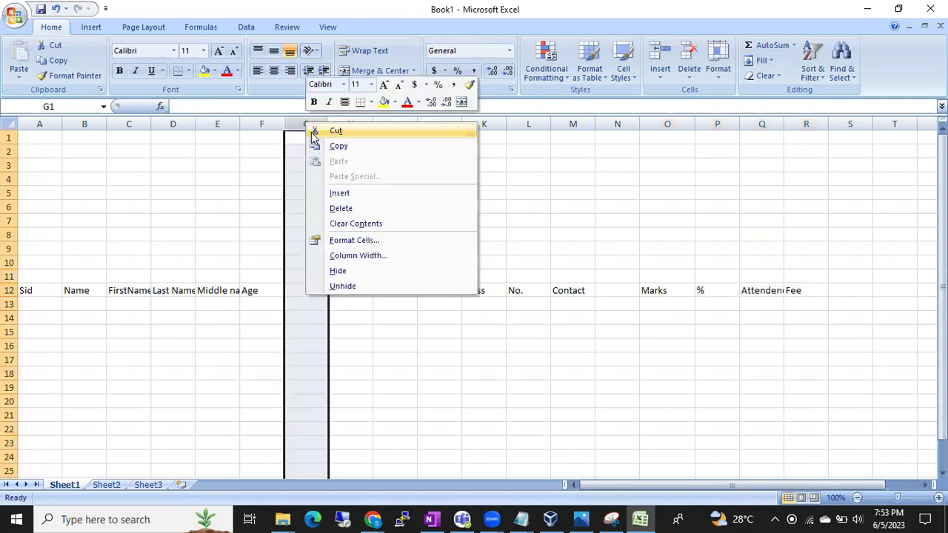
{"action": "left_click", "coordinate": [339, 194]}
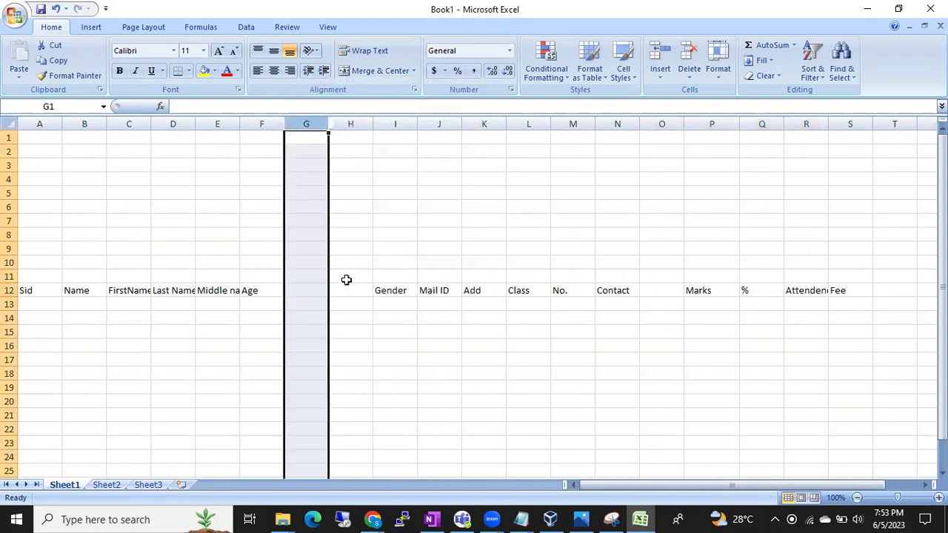
{"action": "left_click", "coordinate": [351, 291]}
{"action": "type", "text": "SID"}
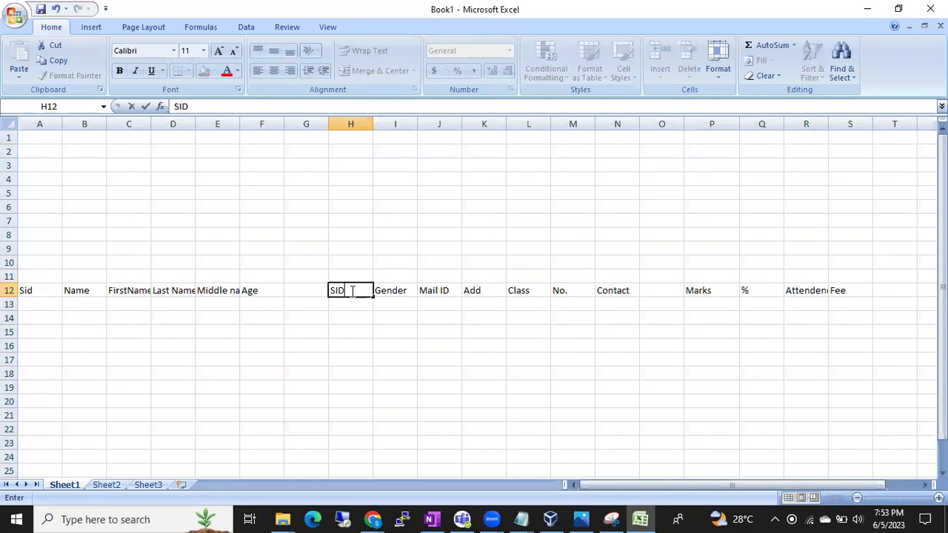
{"action": "left_click", "coordinate": [251, 317]}
- Fill the Sid heading in A12 and the SID heading in H12 with yellow
{"action": "left_click", "coordinate": [43, 289]}
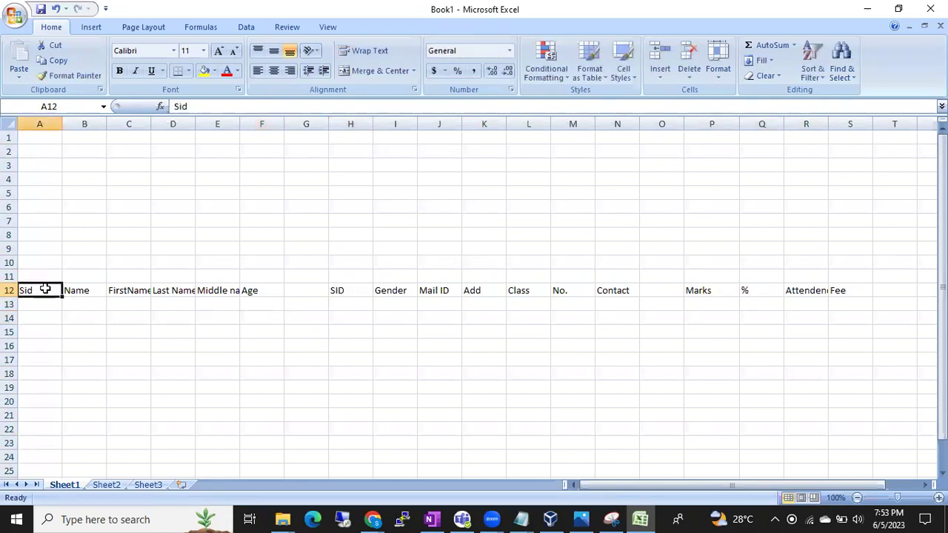
{"action": "left_click", "coordinate": [204, 72]}
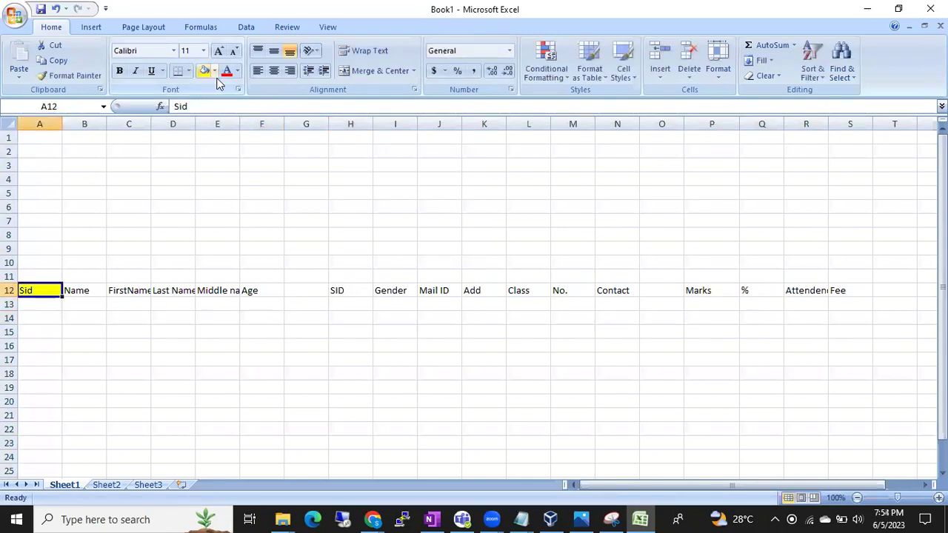
{"action": "left_click", "coordinate": [354, 291]}
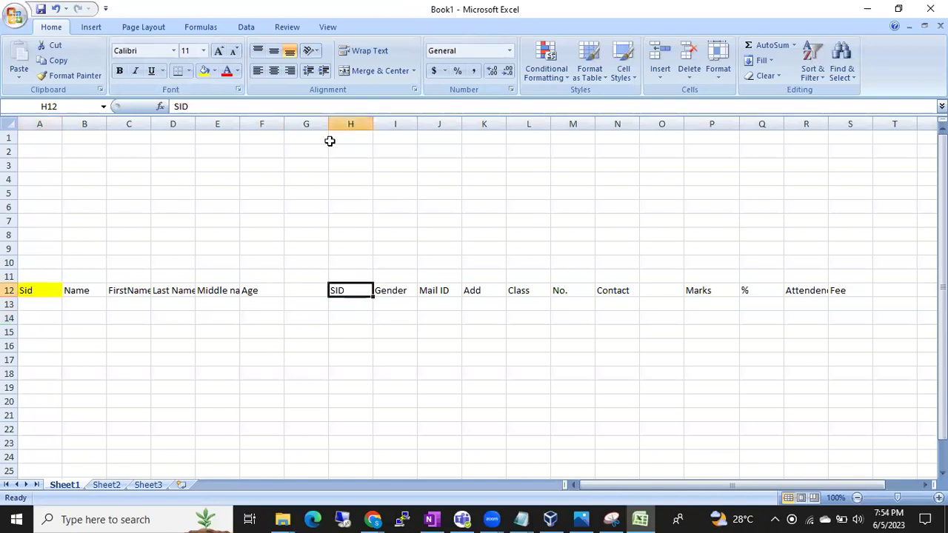
{"action": "left_click", "coordinate": [204, 71]}
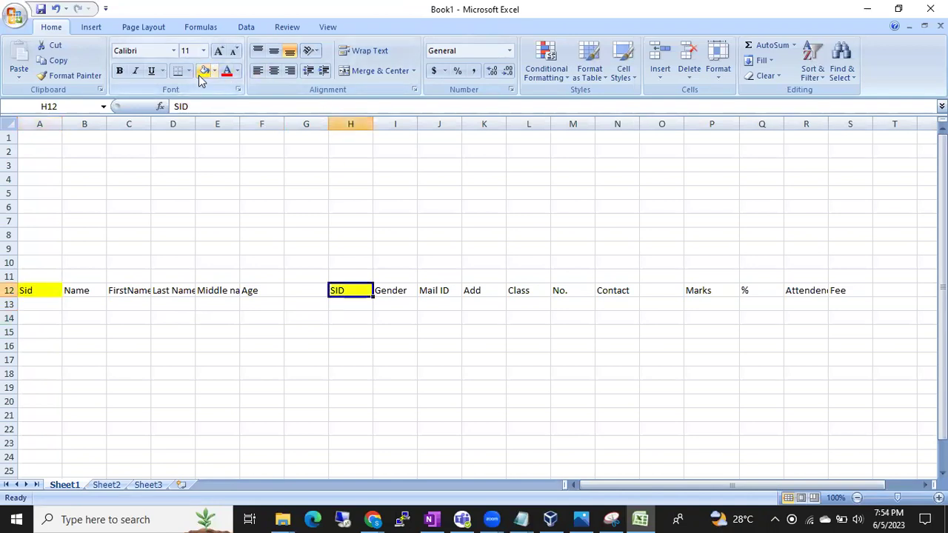
{"action": "left_click", "coordinate": [42, 291]}
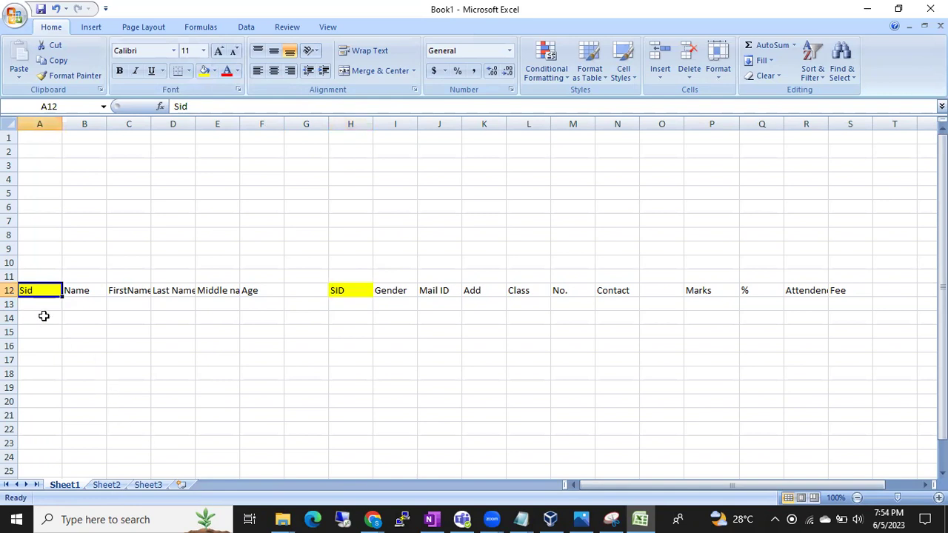
- Enter the values 1 and 2 under the second table's SID heading, in cells H13 and H14
{"action": "left_click", "coordinate": [342, 303]}
{"action": "type", "text": "1"}
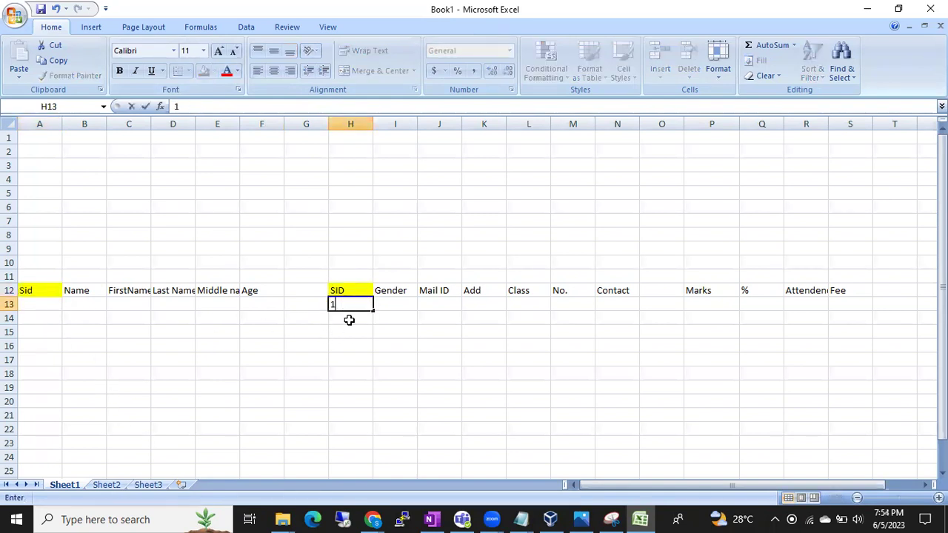
{"action": "left_click", "coordinate": [342, 318]}
{"action": "type", "text": "2"}
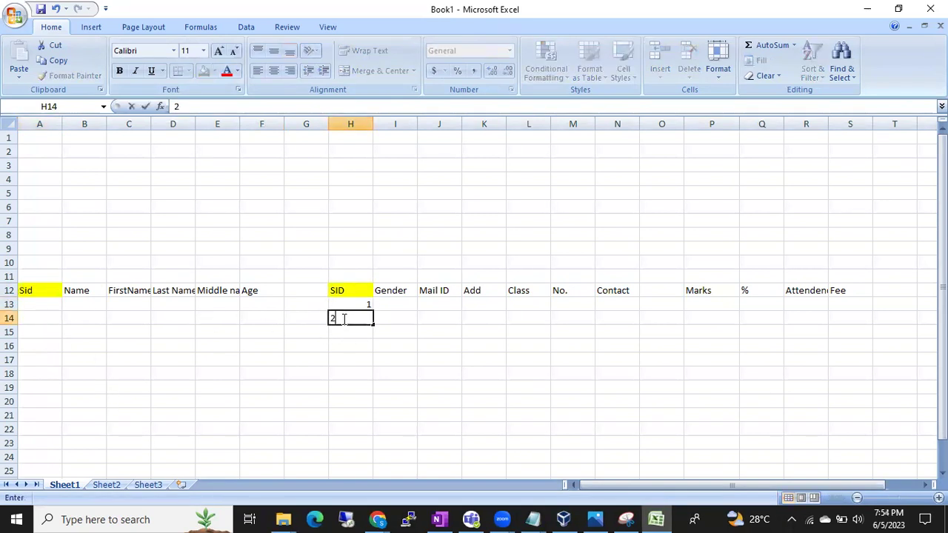
{"action": "left_click", "coordinate": [341, 330]}
- Enter 1 in A14 under Sid and the student's name in B14
{"action": "left_click", "coordinate": [41, 313]}
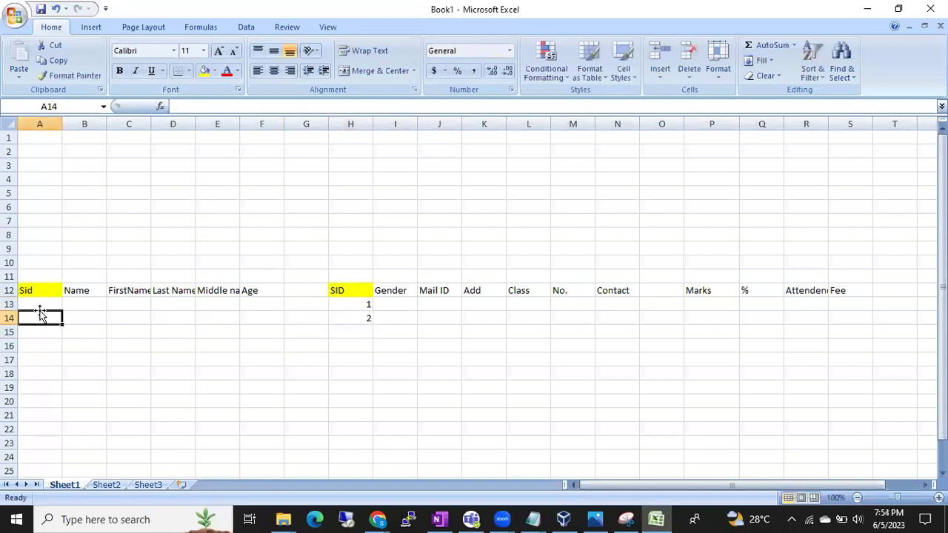
{"action": "type", "text": "1"}
{"action": "left_click", "coordinate": [68, 315]}
{"action": "type", "text": "S"}
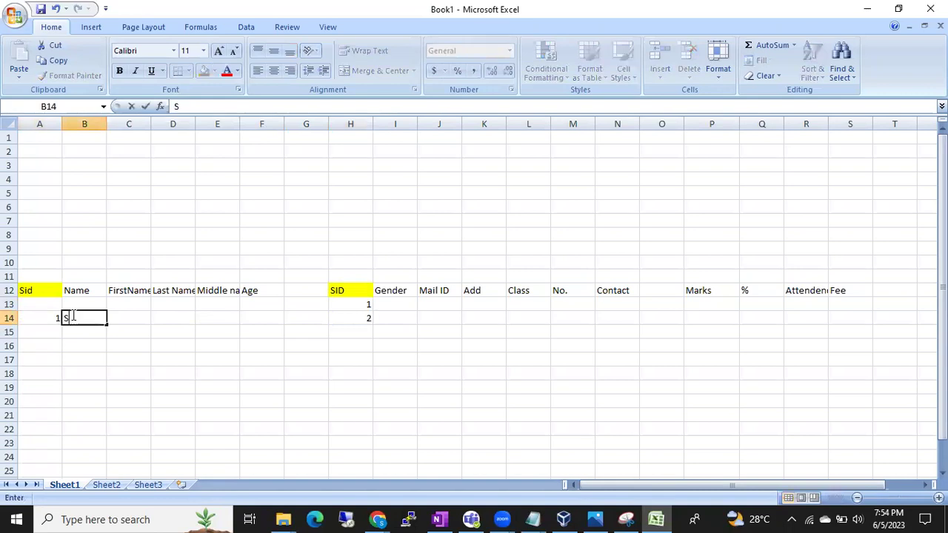
{"action": "type", "text": "uresh"}
{"action": "left_click", "coordinate": [169, 405]}
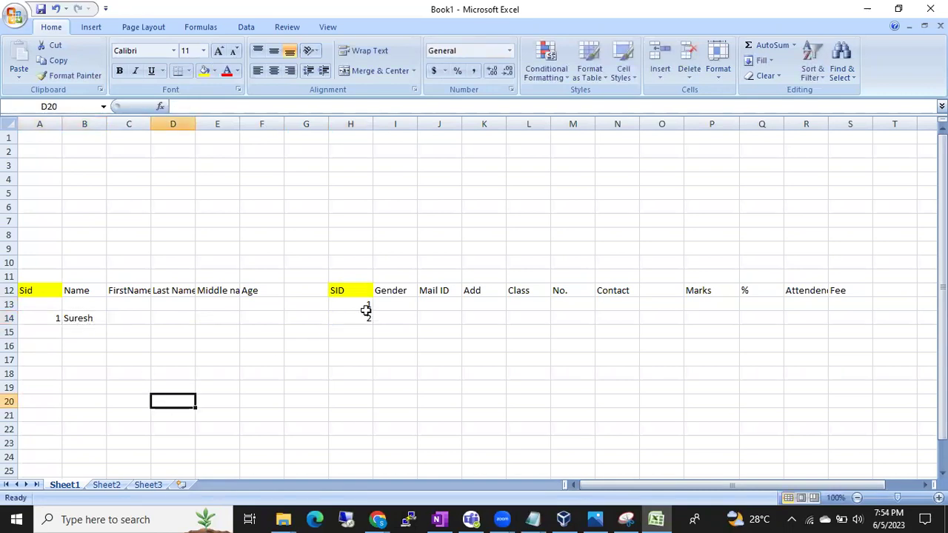
- Switch to the Notepad notes and add the heading "Table" below RDBMS, followed by the line "Collection of Rows and Columns"
{"action": "left_click", "coordinate": [62, 319]}
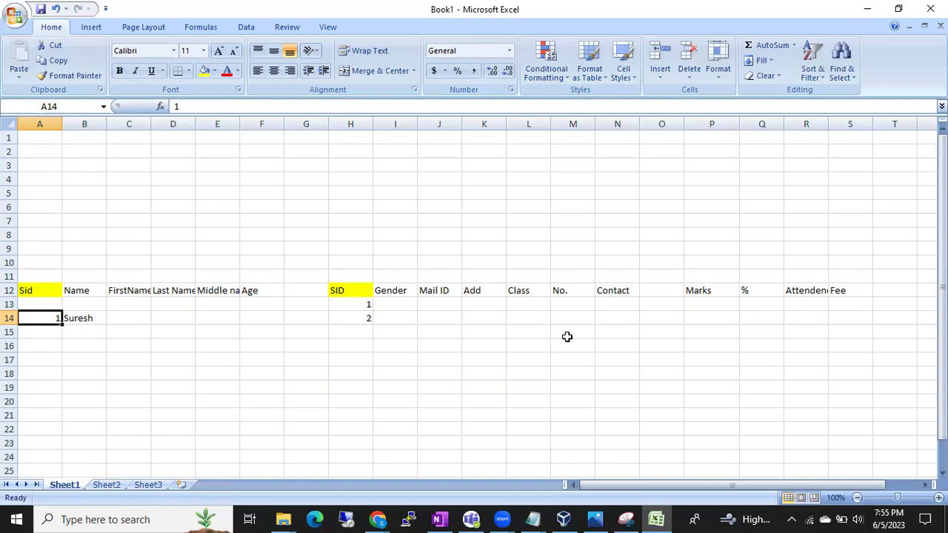
{"action": "key", "text": "alt+Tab"}
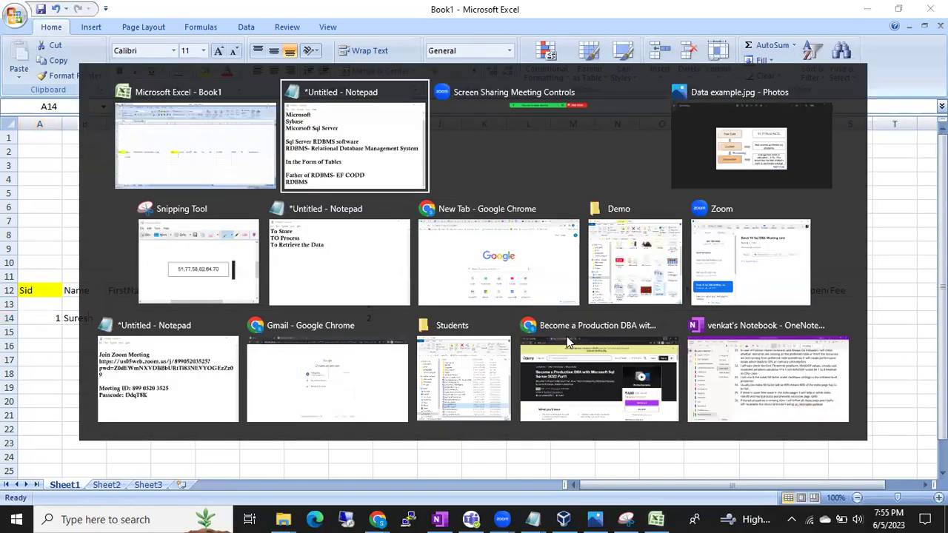
{"action": "key", "text": "Return"}
{"action": "key", "text": "Return"}
{"action": "key", "text": "Return"}
{"action": "type", "text": "Table"}
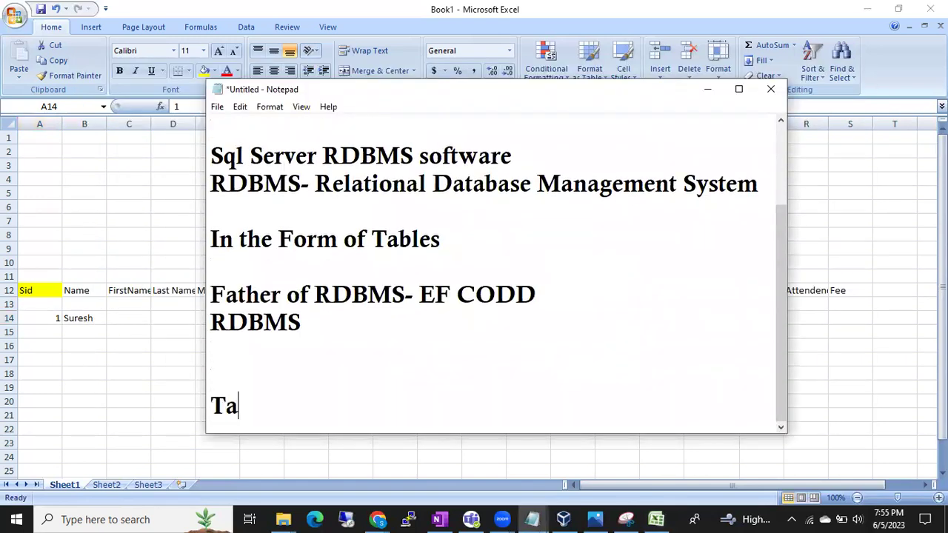
{"action": "key", "text": "Return"}
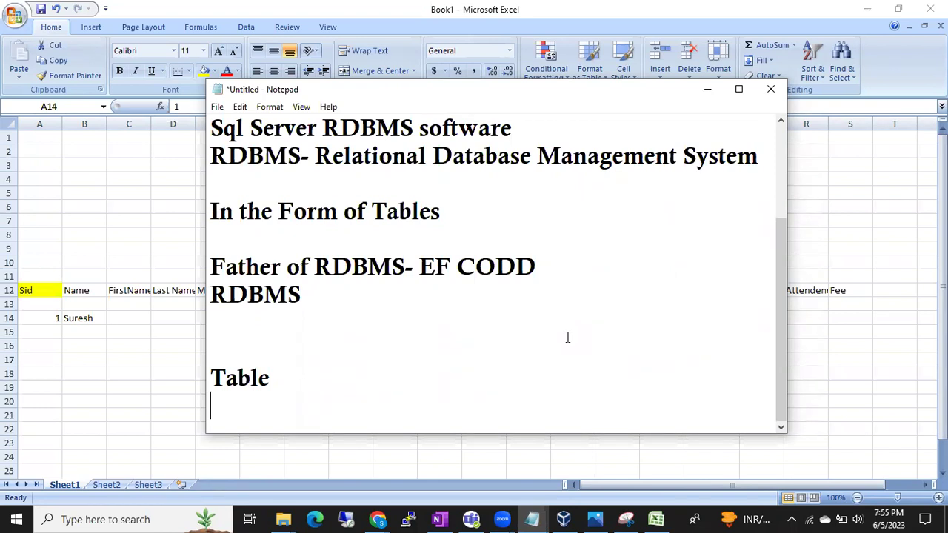
{"action": "type", "text": "Collectio"}
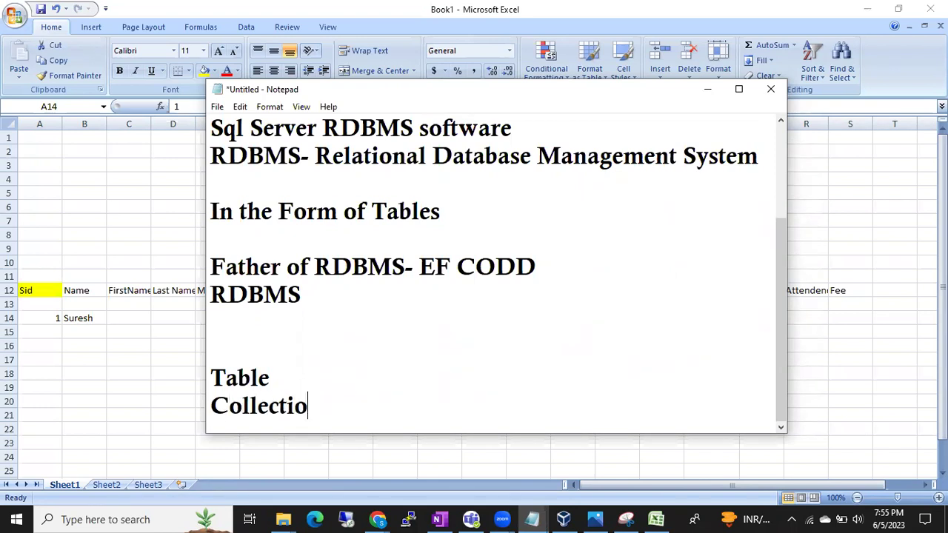
{"action": "type", "text": "n of Rows a"}
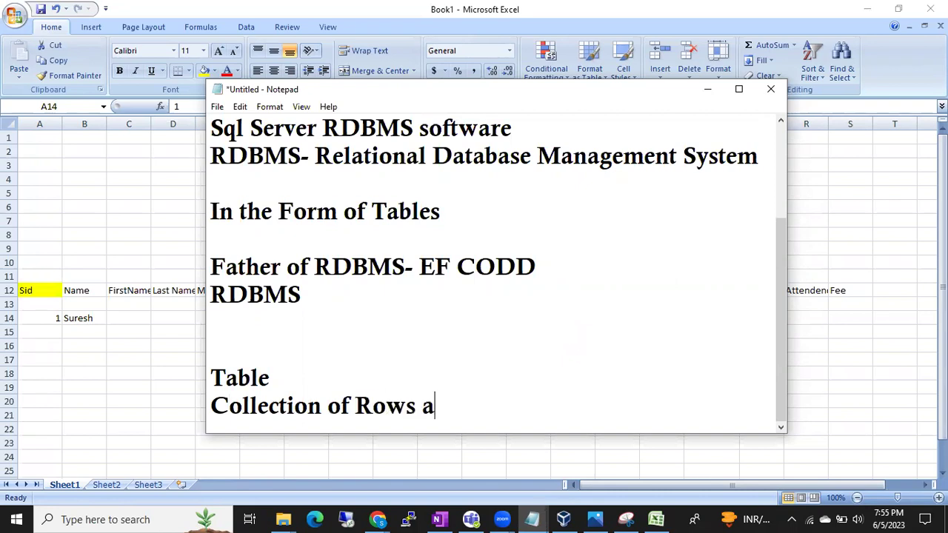
{"action": "type", "text": "nd Columns"}
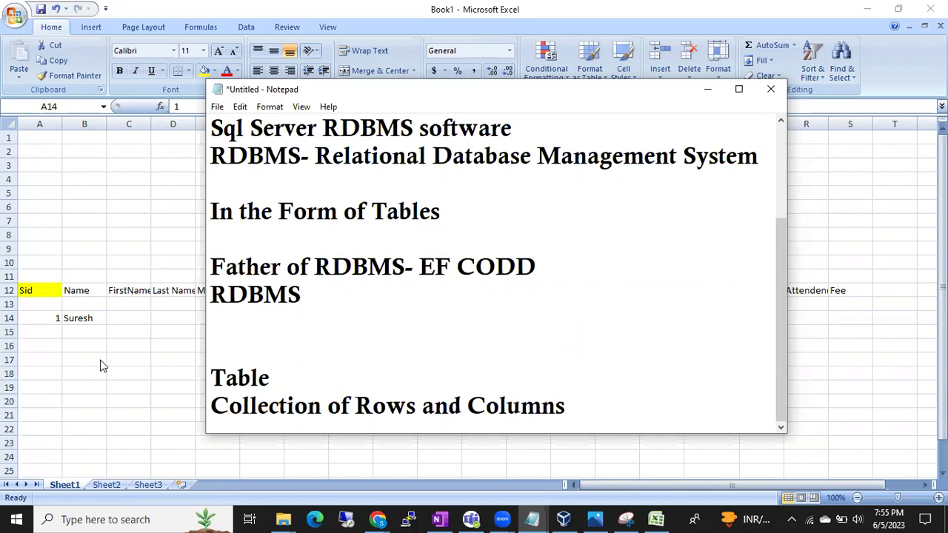
- Add the line "It collection of Related Data Entries" under the rows and columns definition in the Notepad notes
{"action": "key", "text": "alt+Tab"}
{"action": "key", "text": "alt+Tab"}
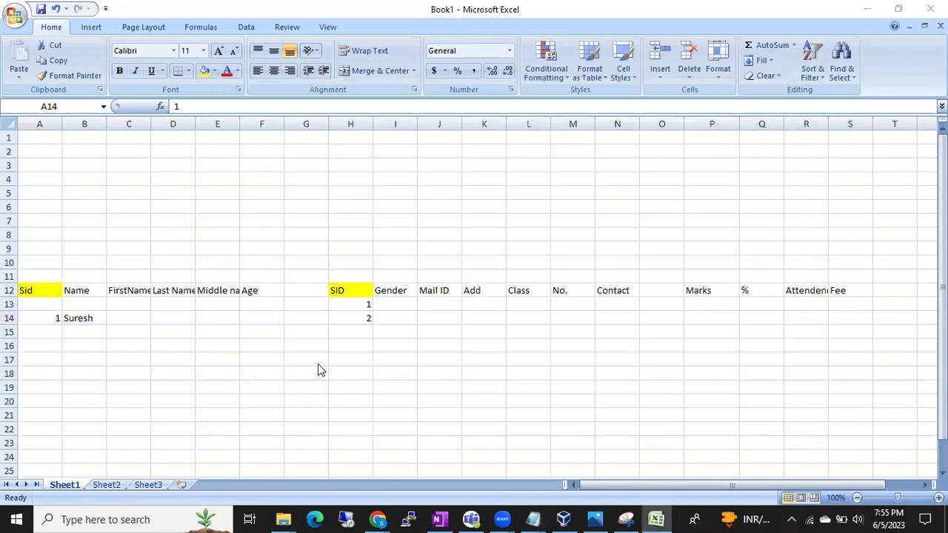
{"action": "key", "text": "Return"}
{"action": "type", "text": "It "}
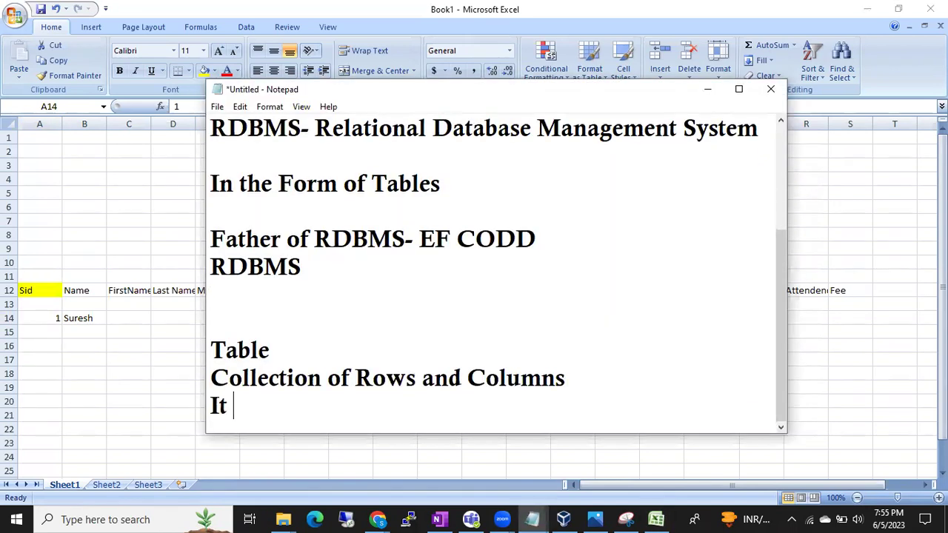
{"action": "type", "text": "collection of "}
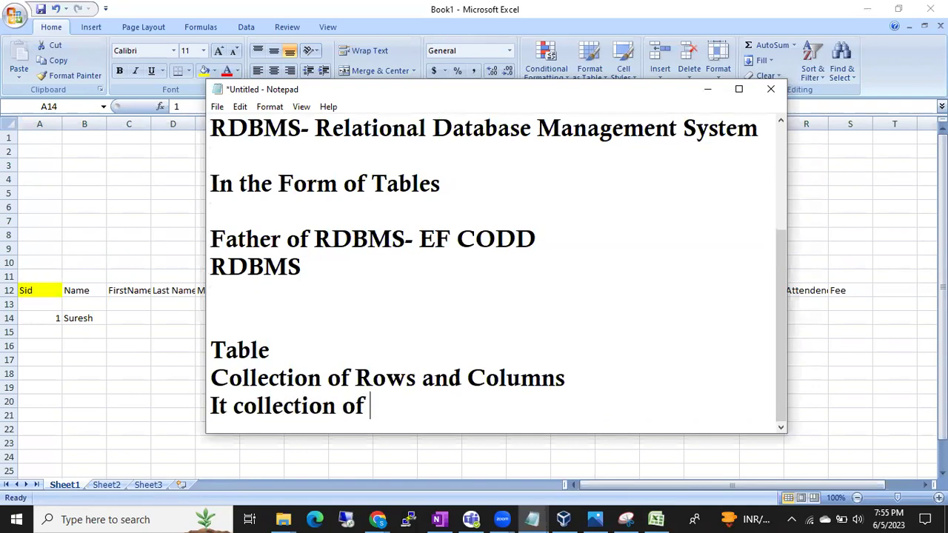
{"action": "type", "text": "Related Dat"}
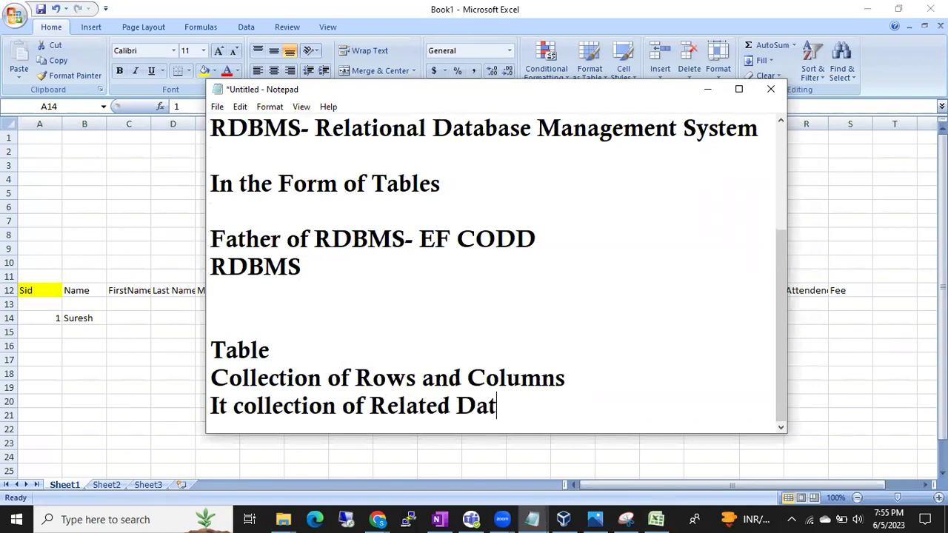
{"action": "type", "text": "a Entires"}
{"action": "key", "text": "BackSpace"}
{"action": "key", "text": "BackSpace"}
{"action": "key", "text": "BackSpace"}
{"action": "type", "text": "ies"}
{"action": "key", "text": "Return"}
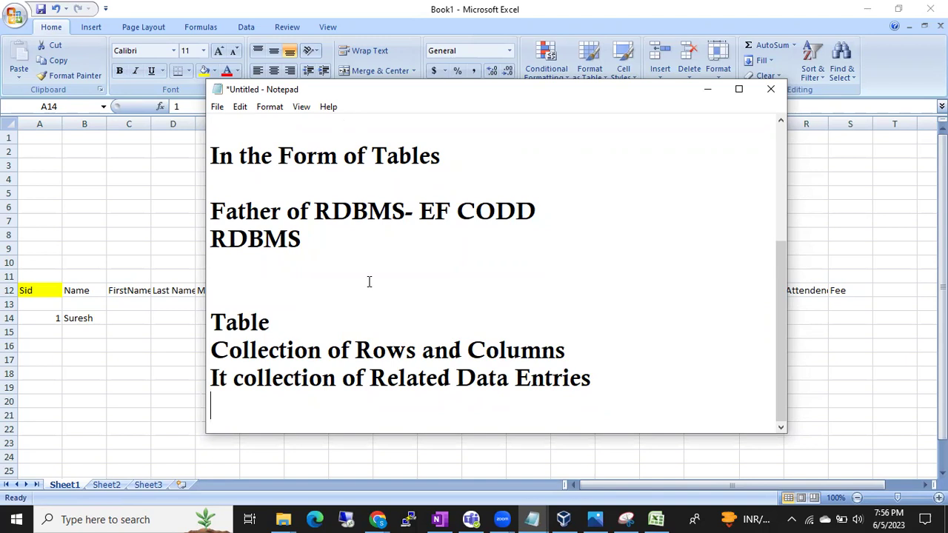
- Switch to Photos and browse the images to WHAT IS A TABLE.JPG to view its table definition and CUSTOMERS example
{"action": "left_click", "coordinate": [599, 518]}
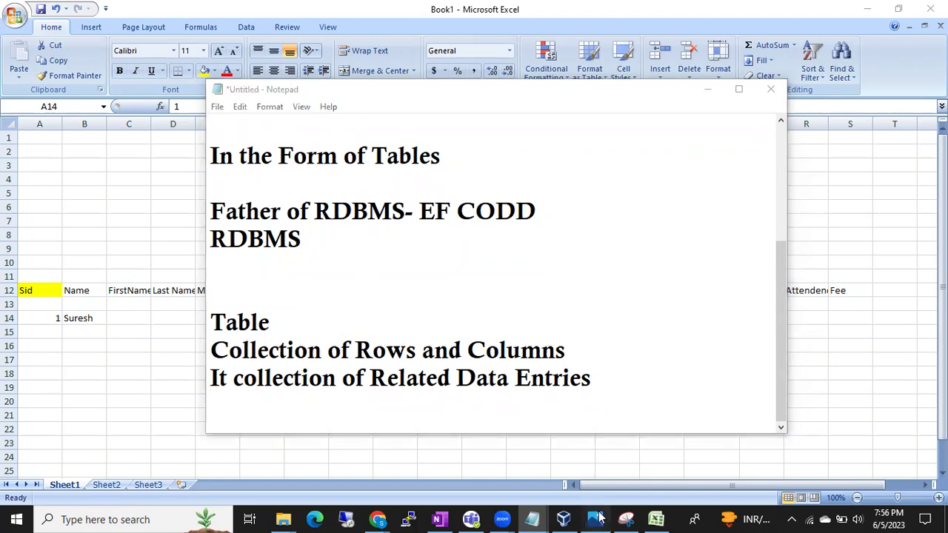
{"action": "left_click", "coordinate": [598, 518]}
{"action": "key", "text": "Left"}
{"action": "key", "text": "Right"}
{"action": "key", "text": "Right"}
{"action": "key", "text": "Right"}
{"action": "key", "text": "Right"}
{"action": "key", "text": "Right"}
{"action": "key", "text": "Right"}
{"action": "key", "text": "Right"}
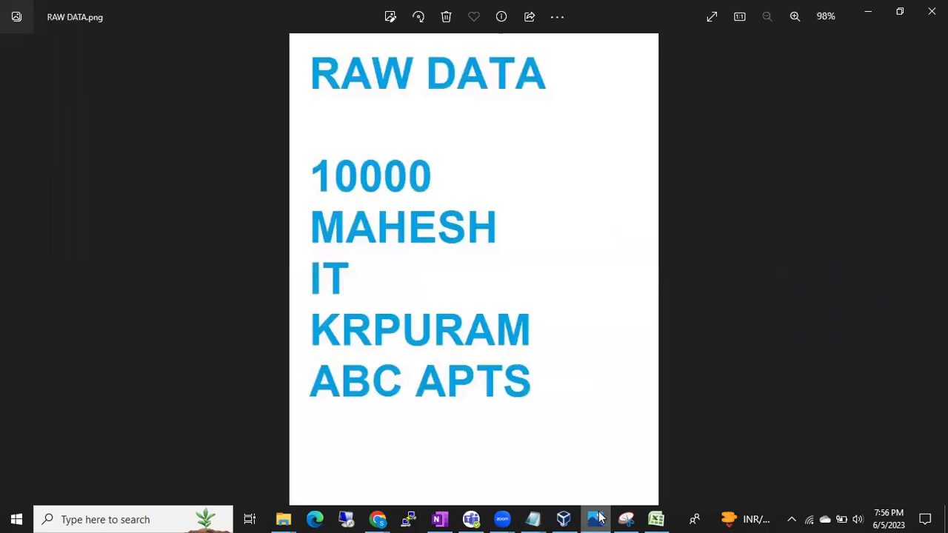
{"action": "key", "text": "Right"}
{"action": "key", "text": "Right"}
{"action": "key", "text": "Right"}
{"action": "key", "text": "Right"}
{"action": "key", "text": "Right"}
{"action": "key", "text": "Left"}
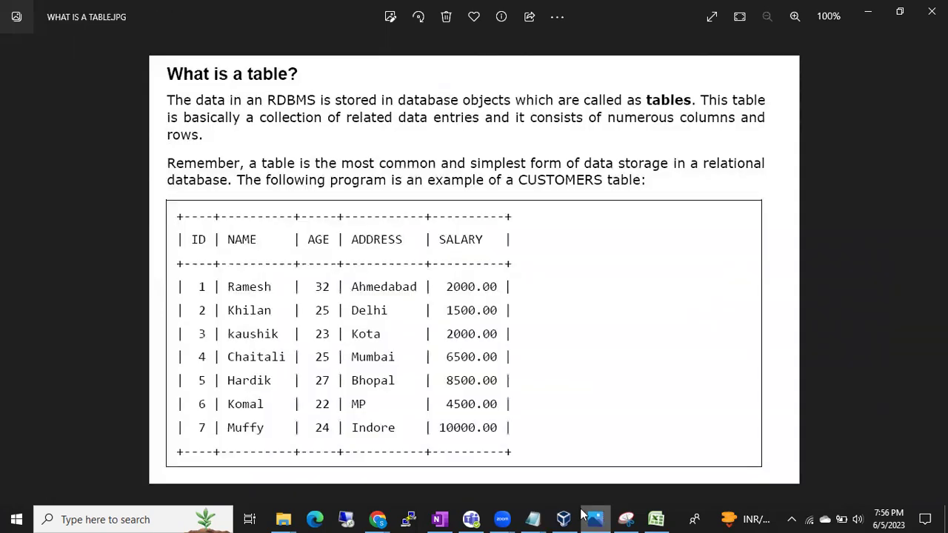